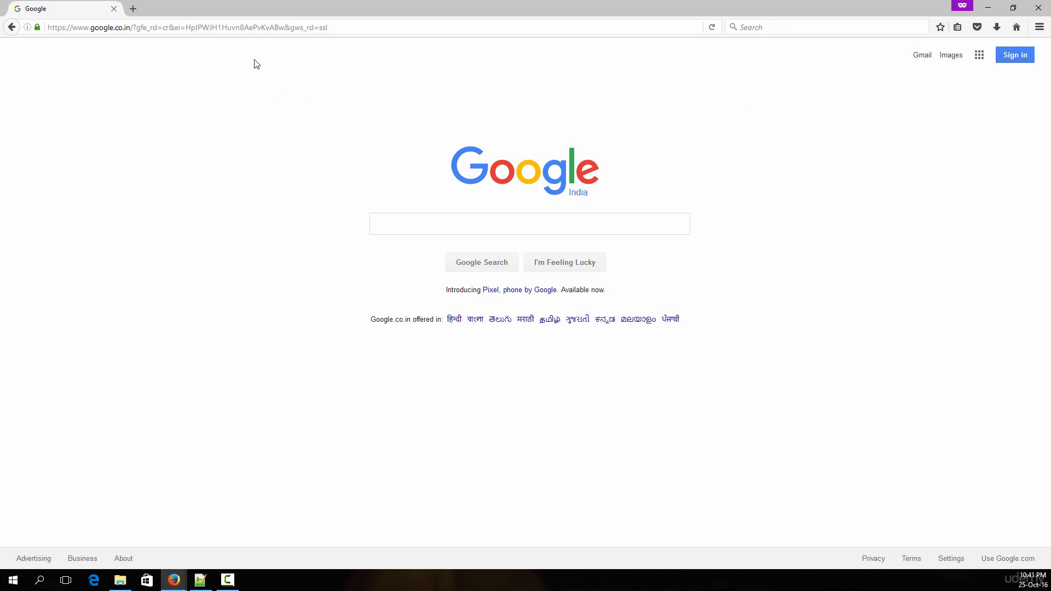
Search Google for python and open the official Python.org website from the results
click(469, 223)
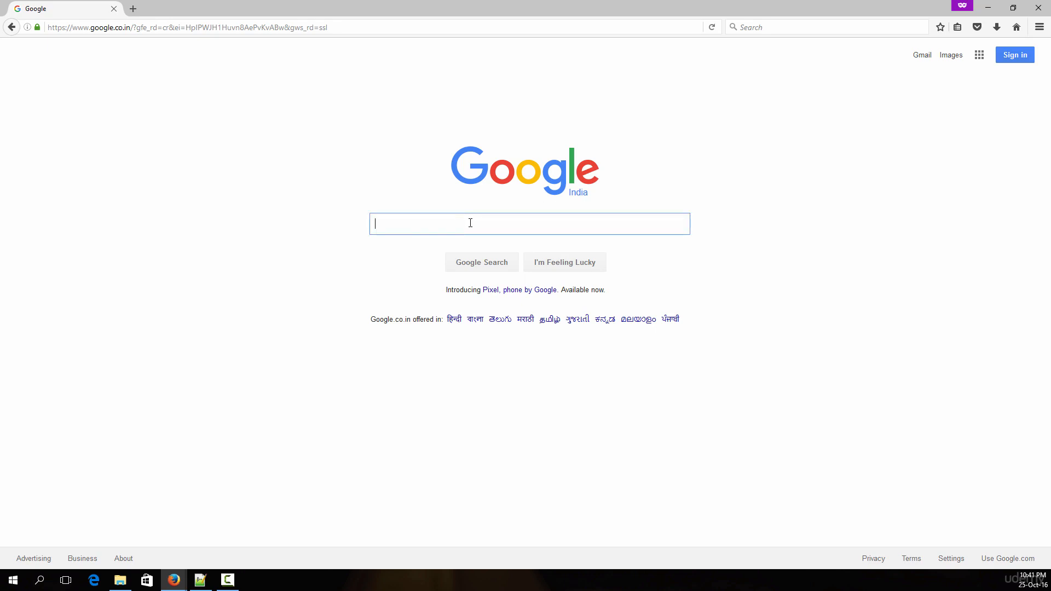
text(python)
key(Return)
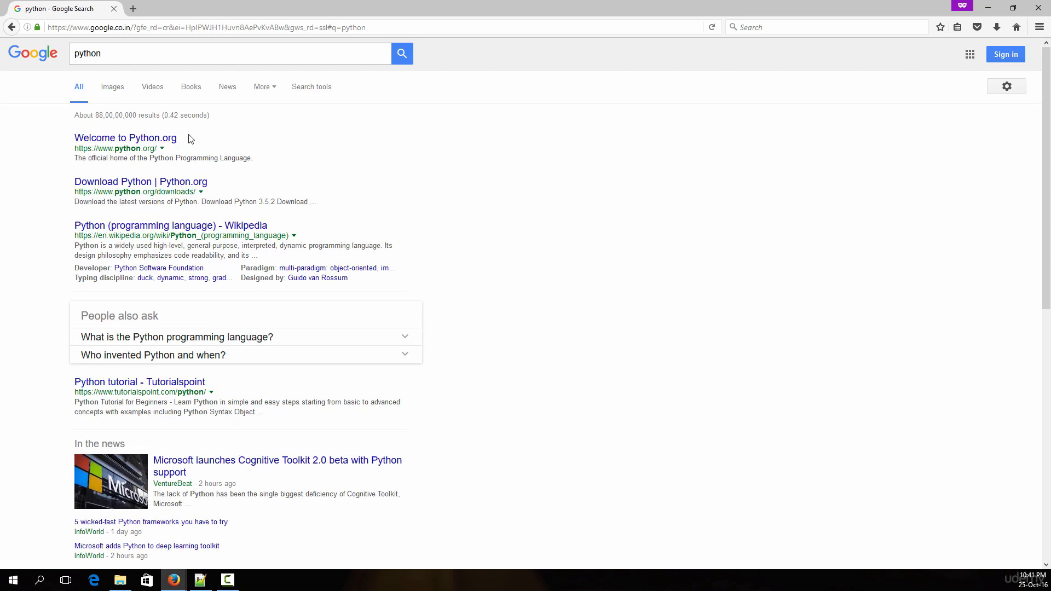
click(121, 139)
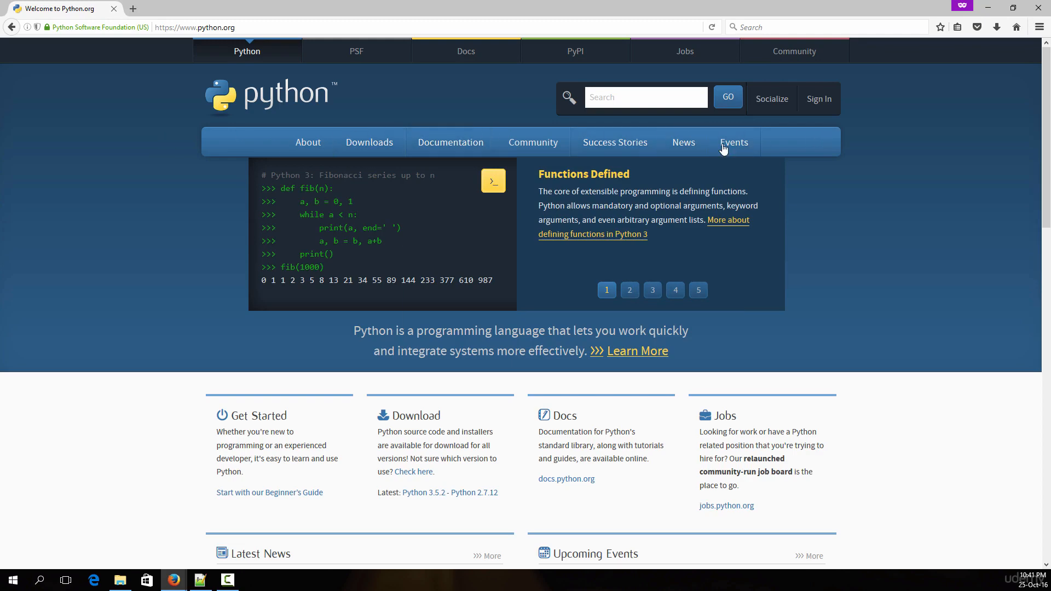
Go to the site's Windows downloads and save the Python 3.5.2 installer
mouse_move(368, 142)
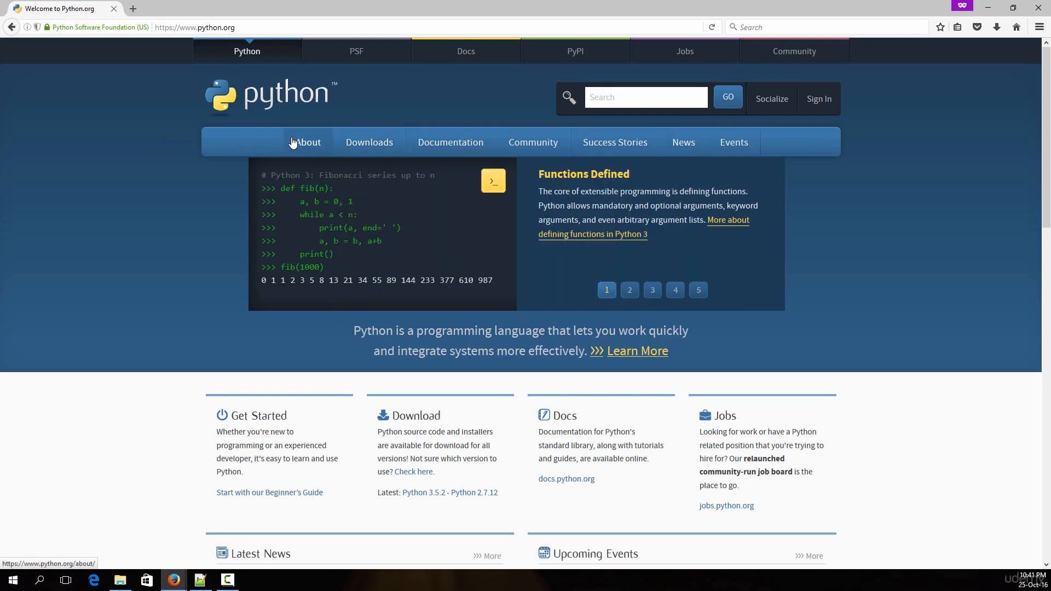
click(366, 142)
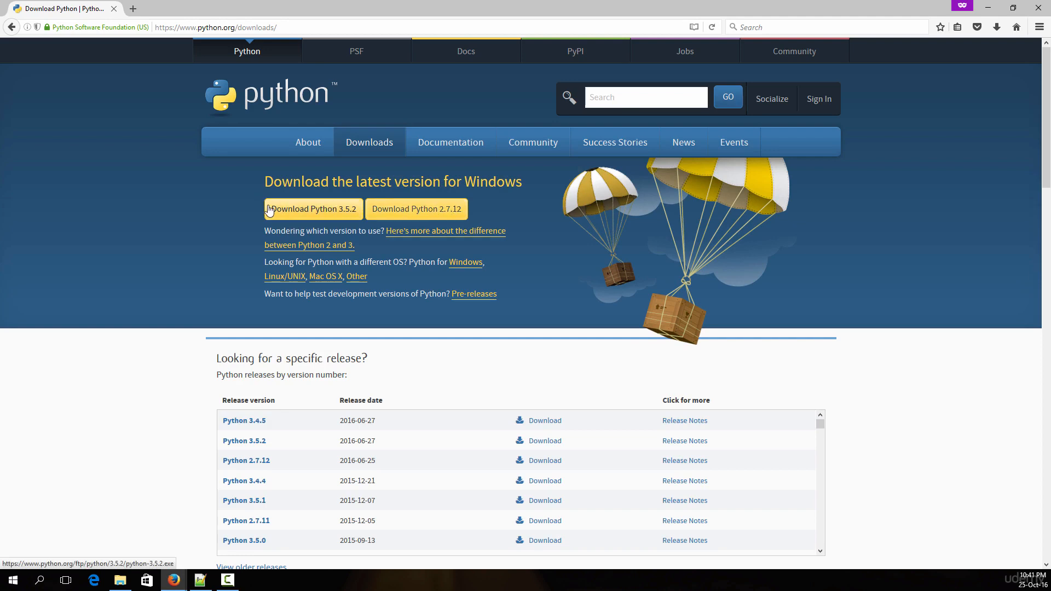
click(325, 213)
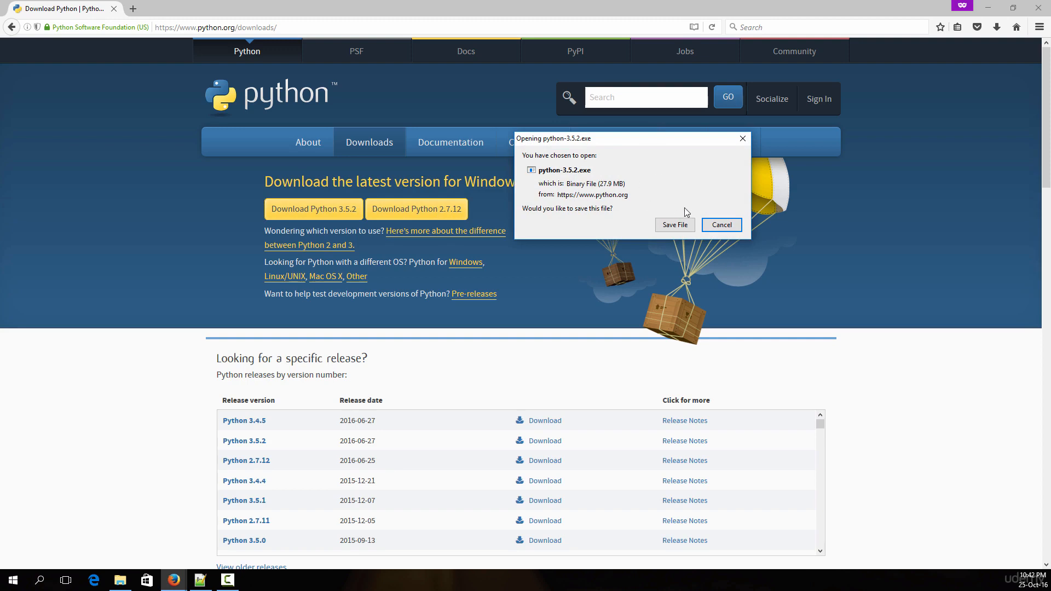
click(672, 225)
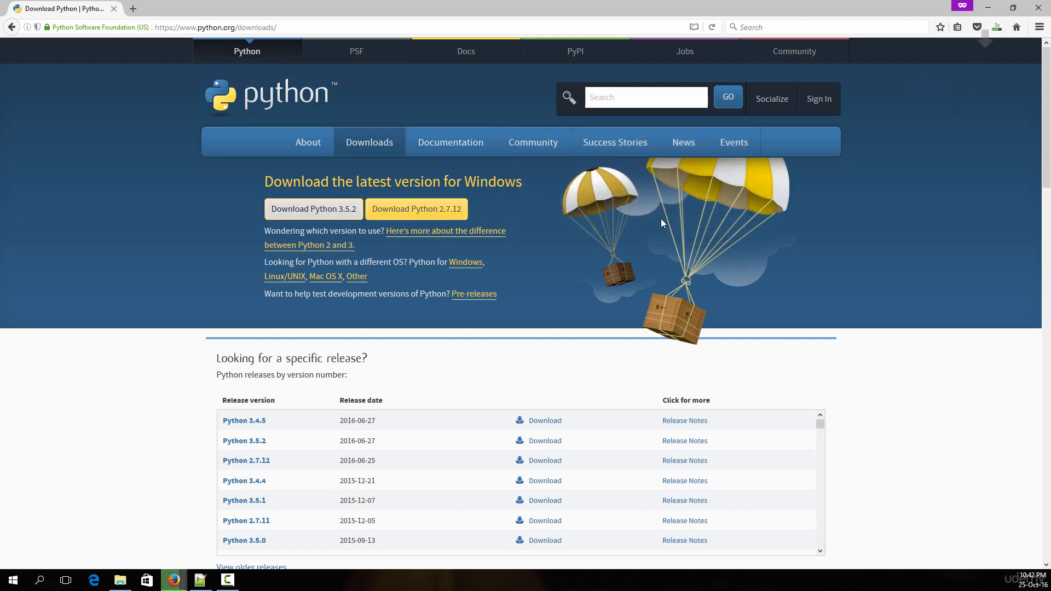
Reduce the Python downloads page to a smaller window and close the Firefox start-page window behind it
click(1001, 31)
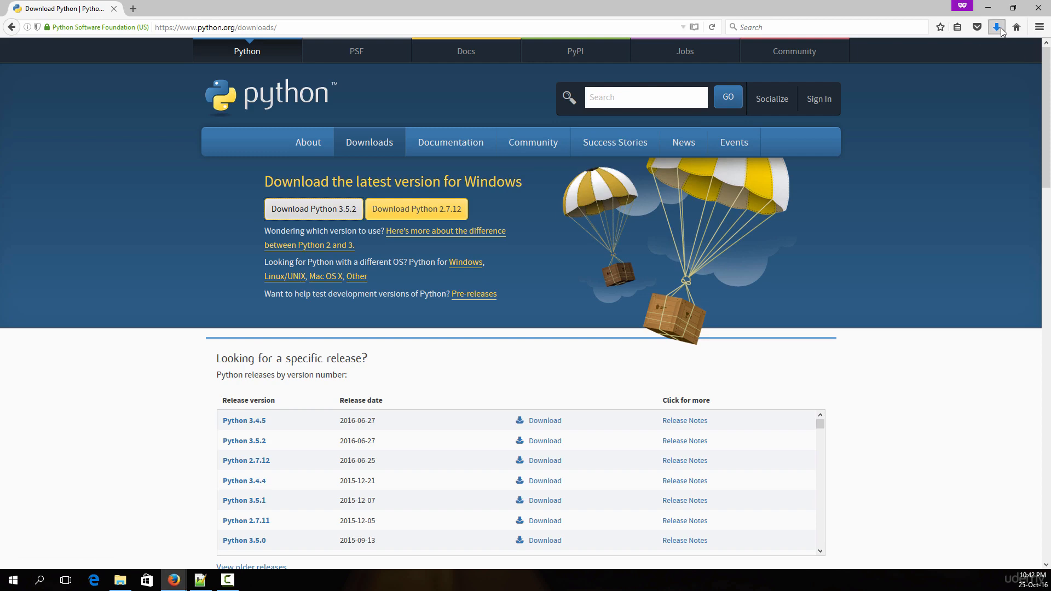
drag(796, 6, 799, 20)
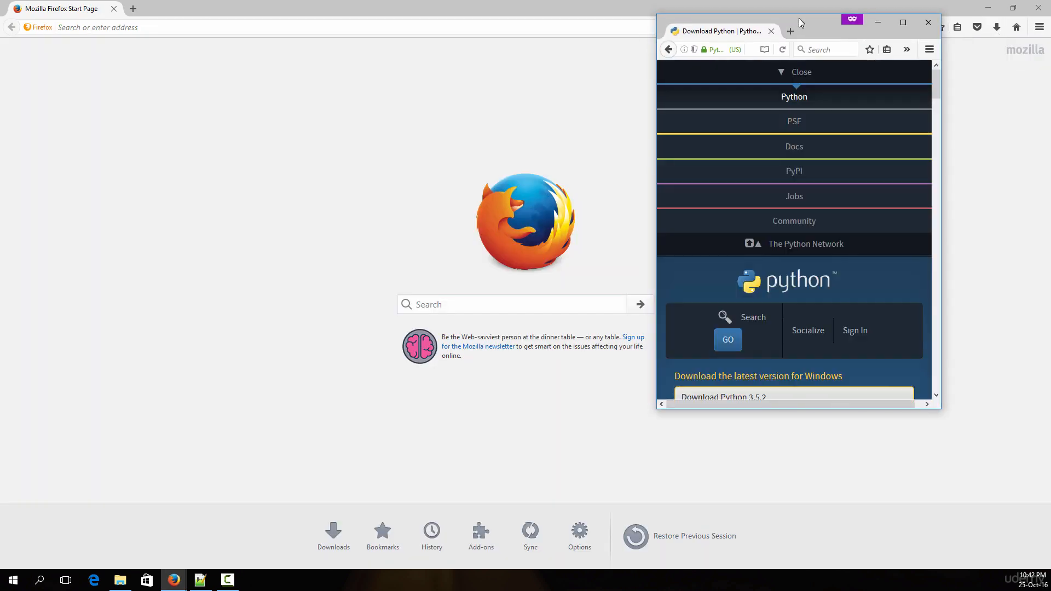
click(1033, 5)
click(925, 49)
click(925, 50)
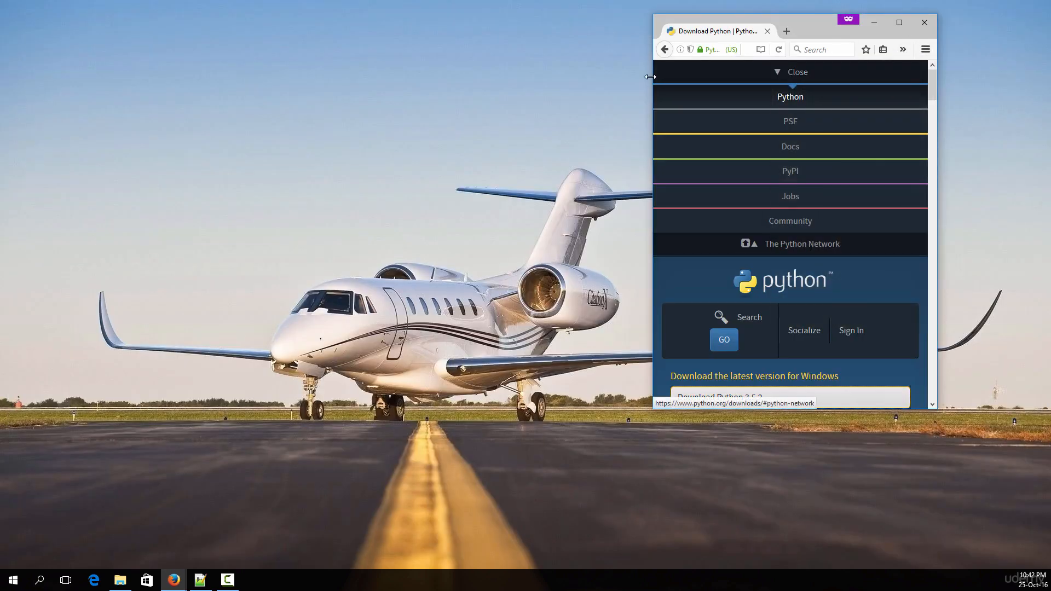
drag(654, 76, 418, 77)
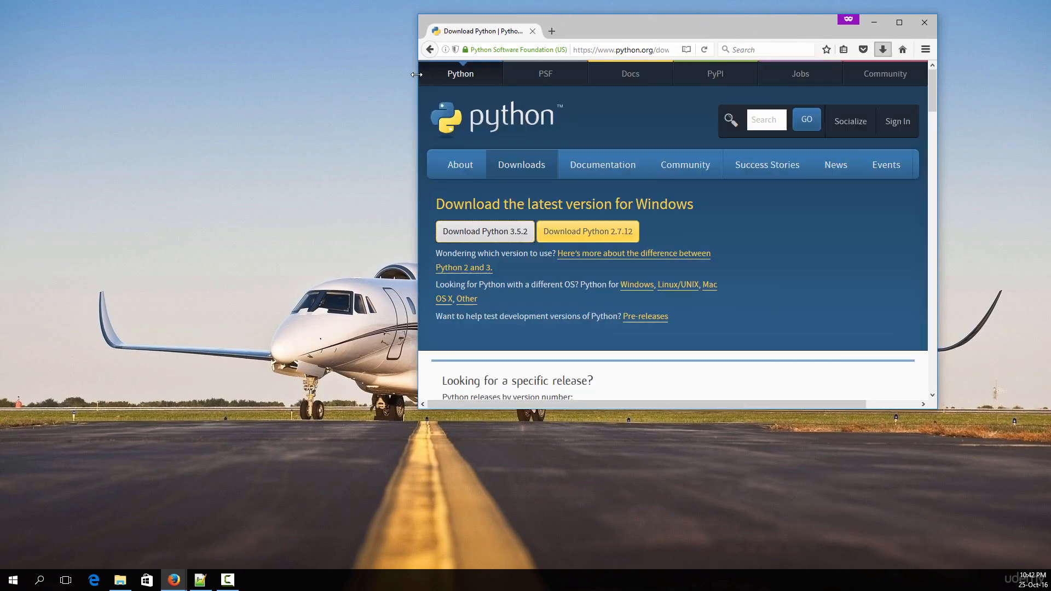
Place the downloaded Python 3.5.2 installer on the desktop and close the browser
click(882, 49)
drag(755, 88, 80, 34)
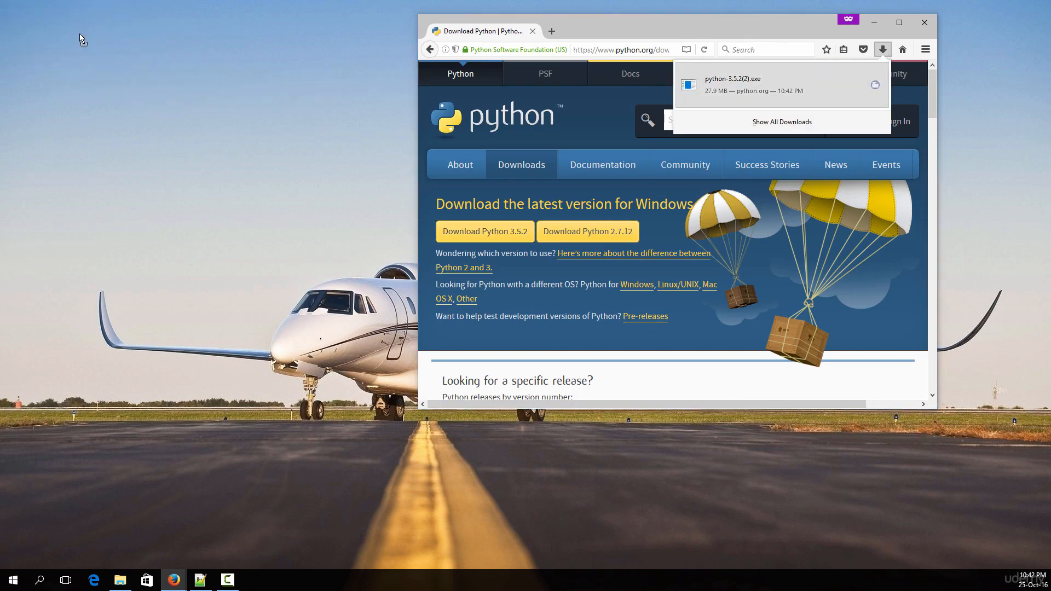
click(924, 22)
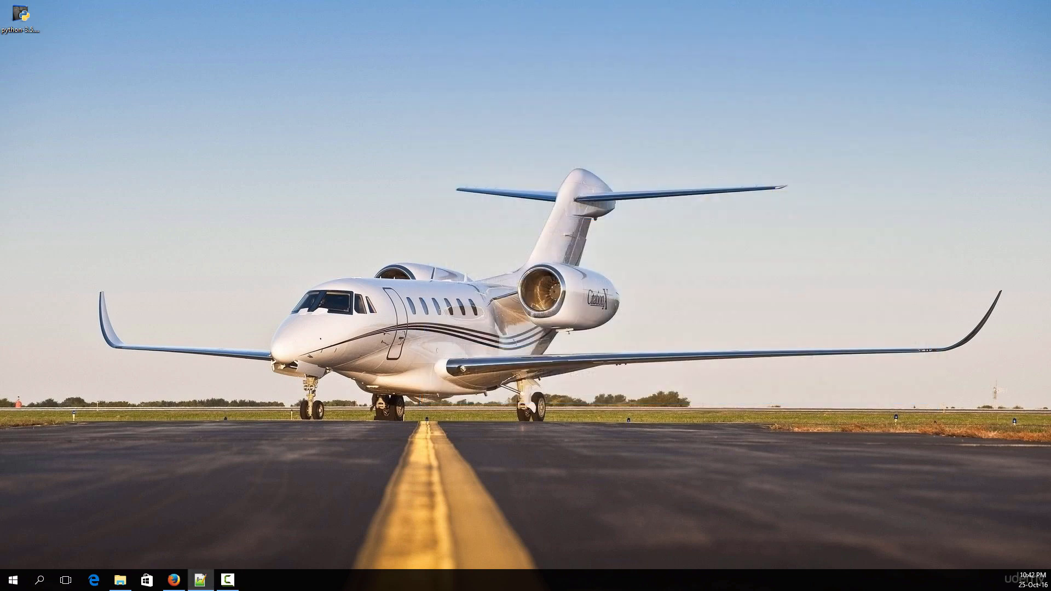
Run the Python installer from the desktop and install Python 3.5.2 (32-bit) with the default settings
click(21, 30)
drag(0, 112, 475, 178)
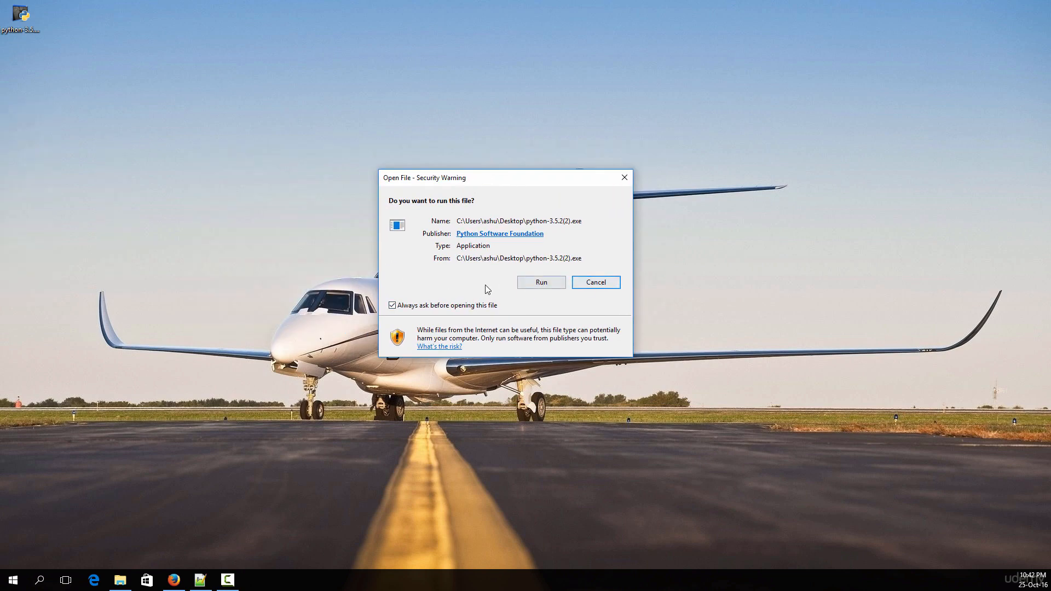
click(541, 282)
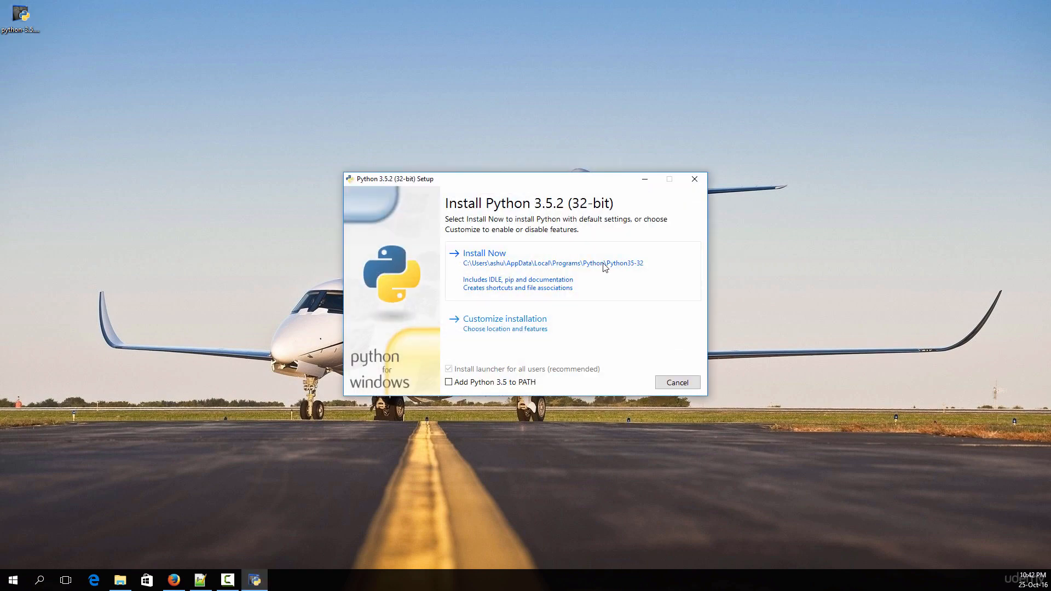
click(499, 271)
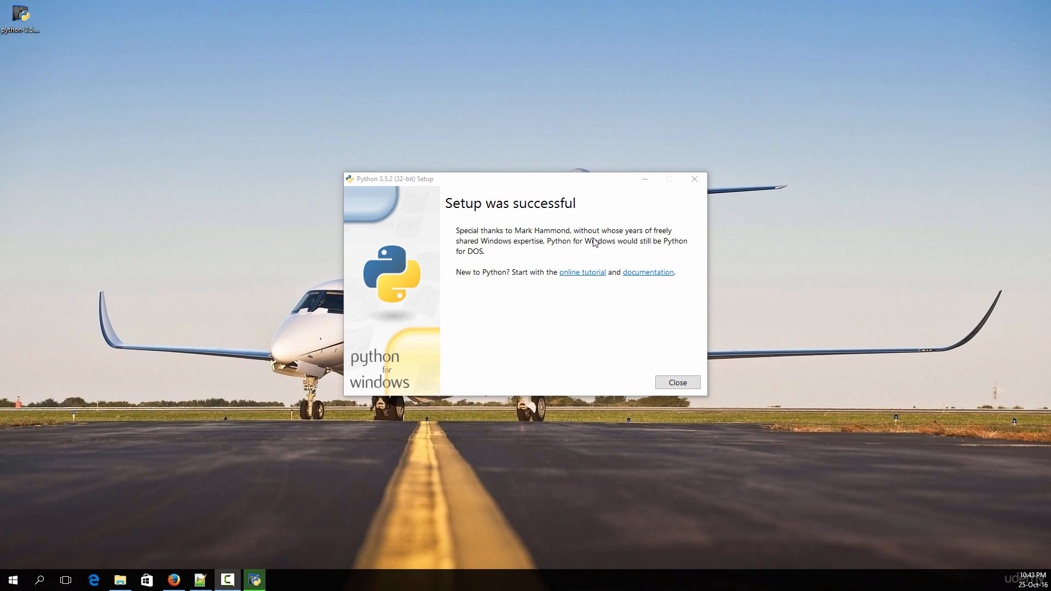
click(676, 383)
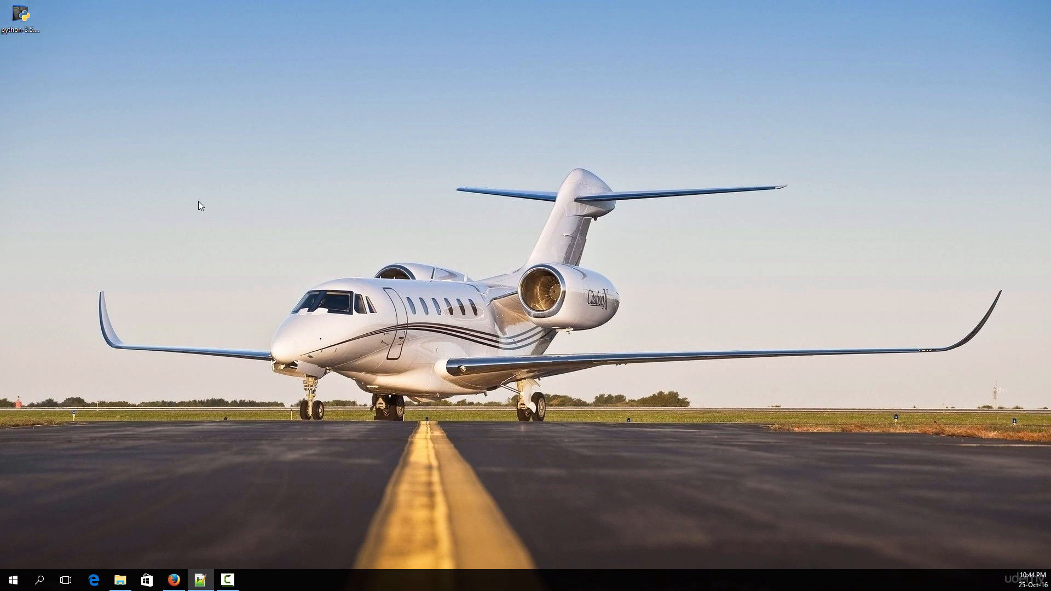
Search Windows for python and launch Python 3.5 (32-bit)
click(39, 580)
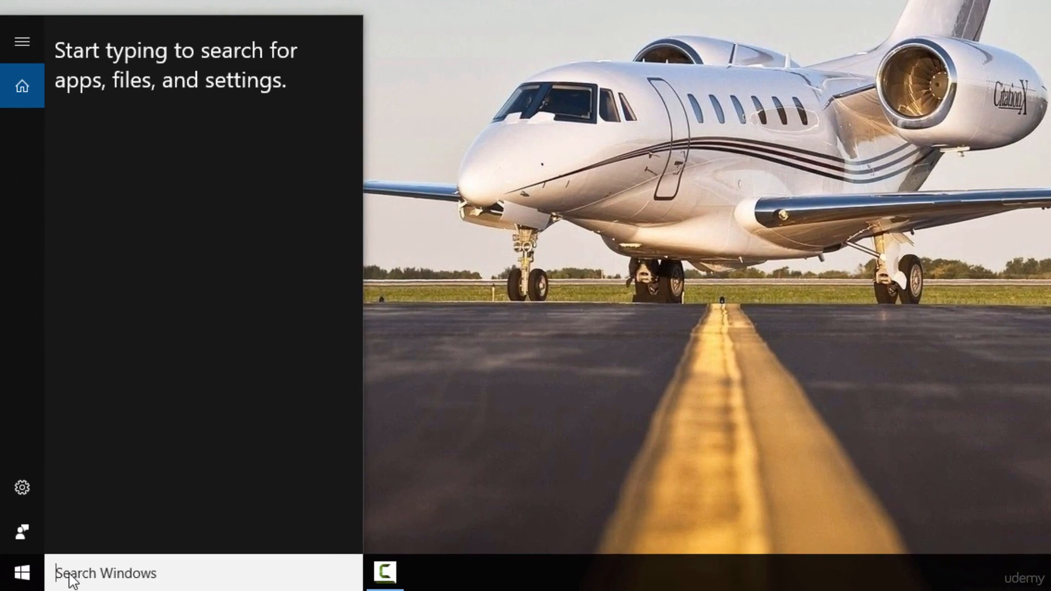
text(python)
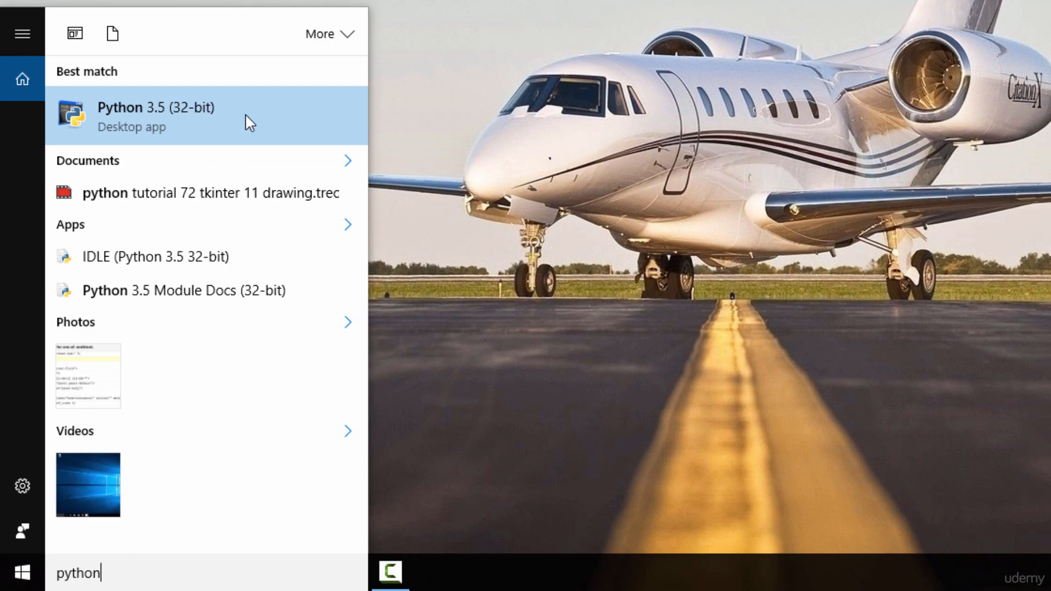
click(211, 113)
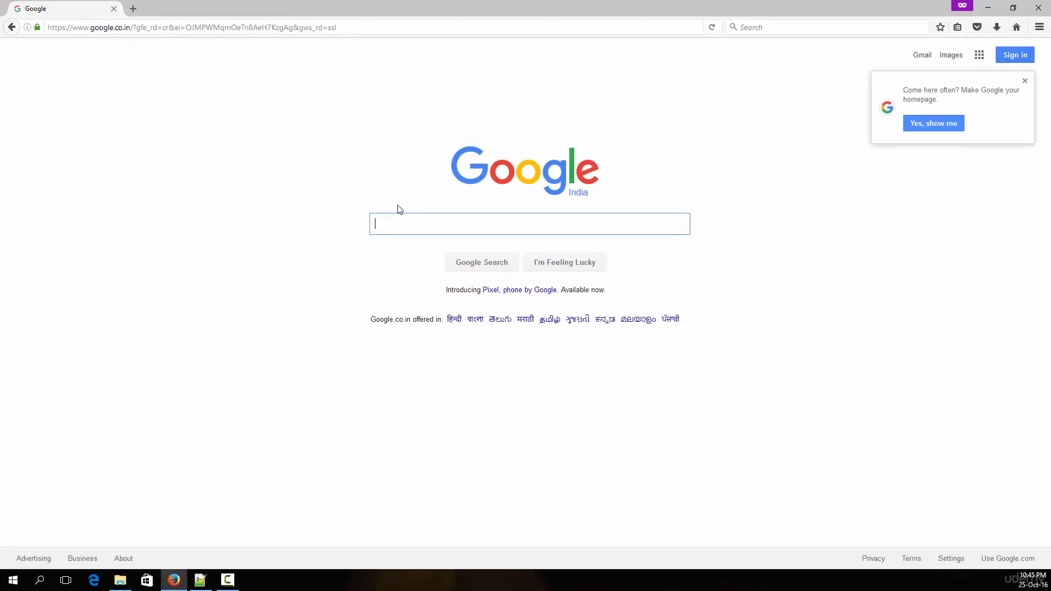
Dismiss the homepage suggestion on Google and search for pycharm
click(1025, 81)
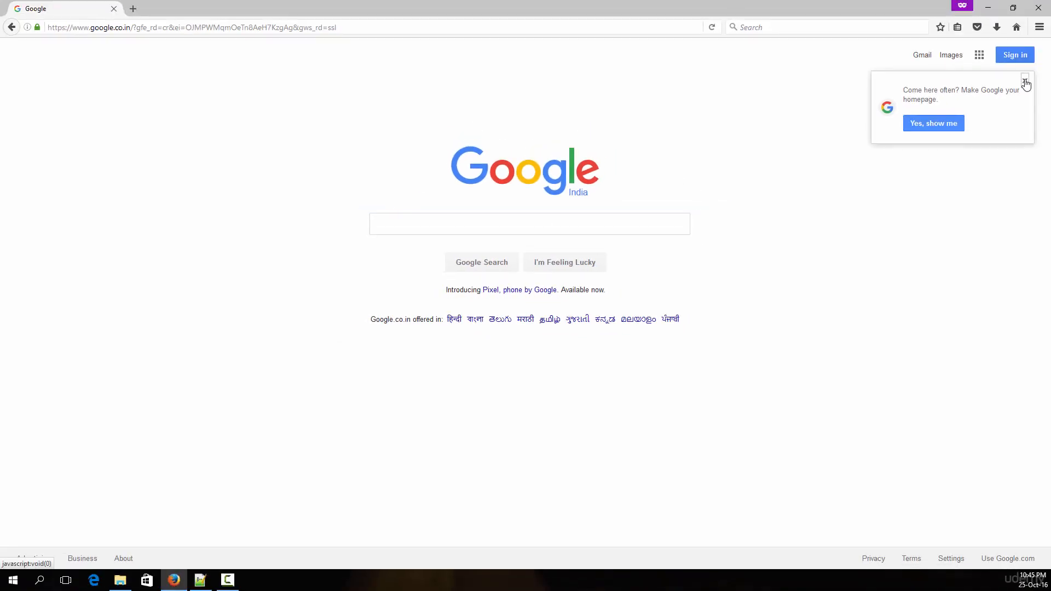
click(524, 228)
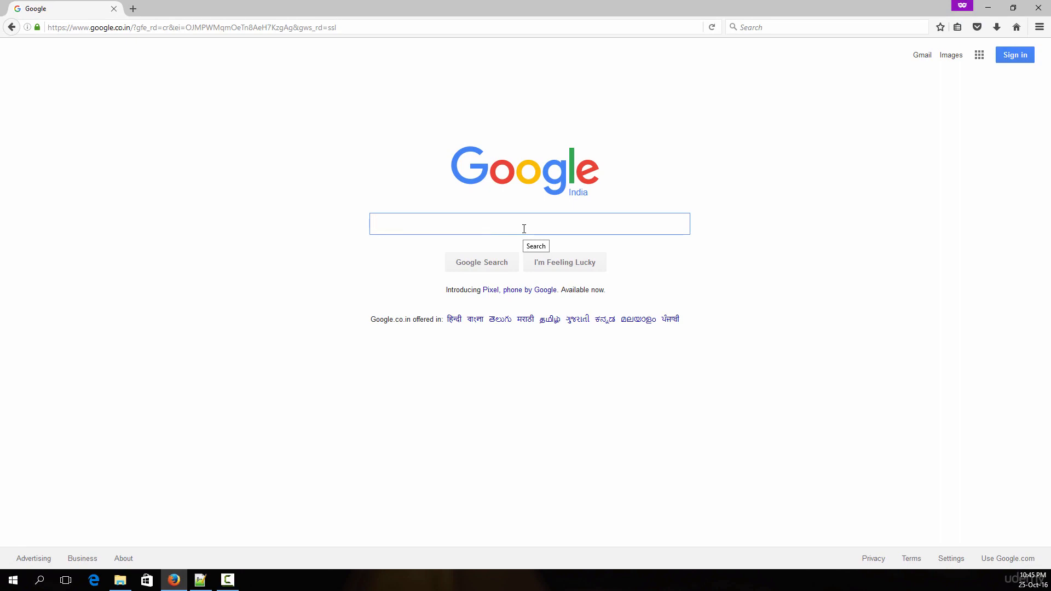
text(pycha)
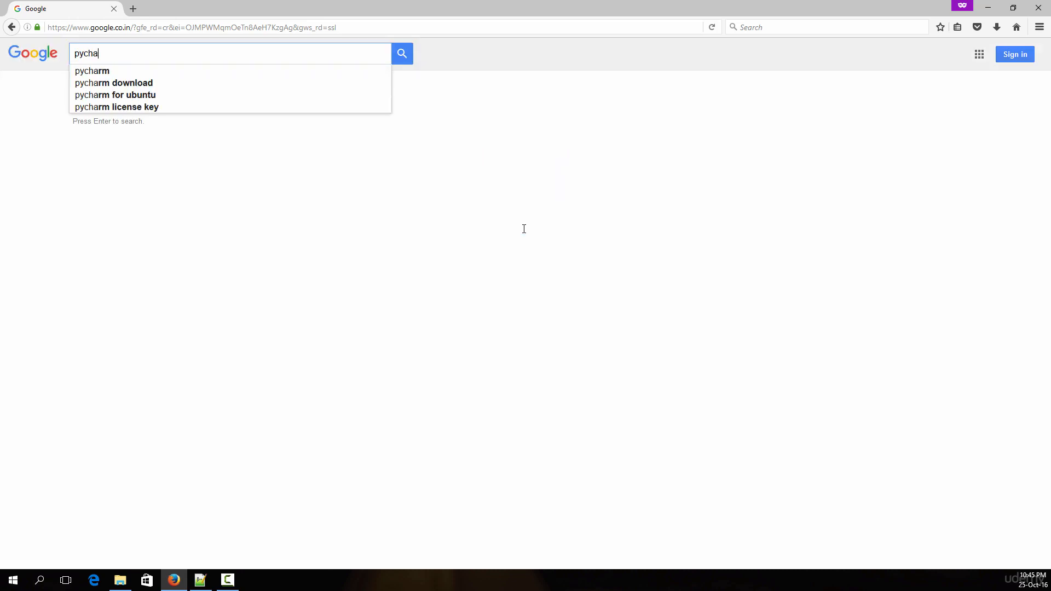
text(em)
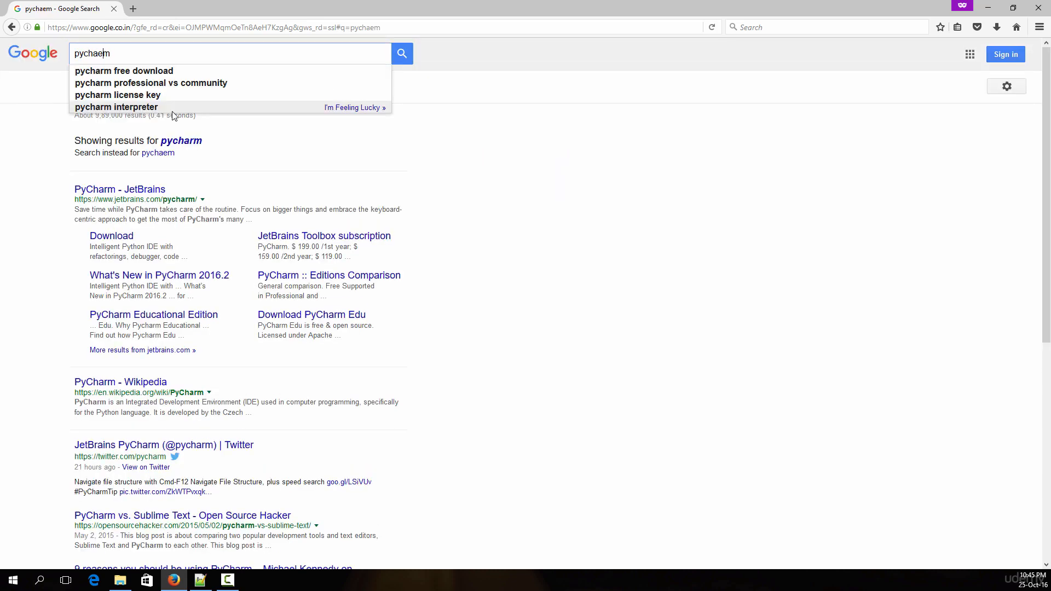
key(Left)
key(BackSpace)
text(r)
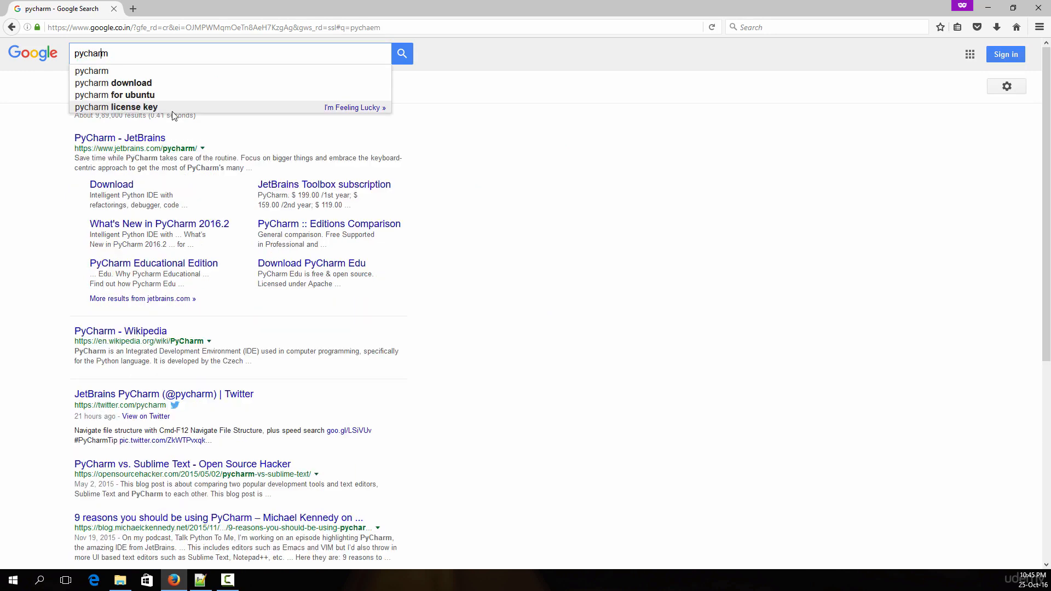
key(Return)
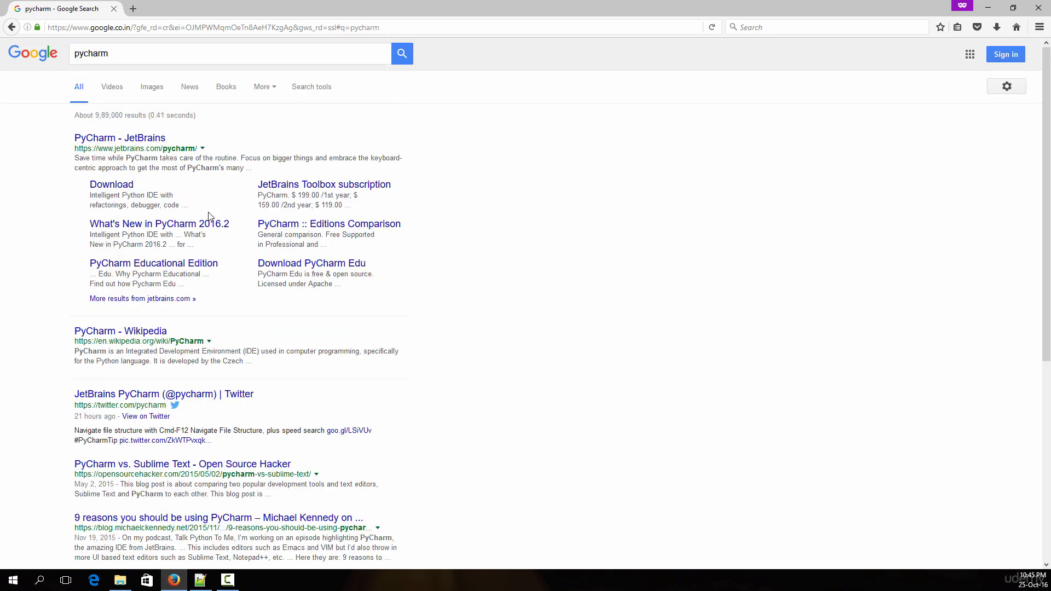
Request the PyCharm Community edition for Windows from the JetBrains download page and cancel saving its installer
click(121, 188)
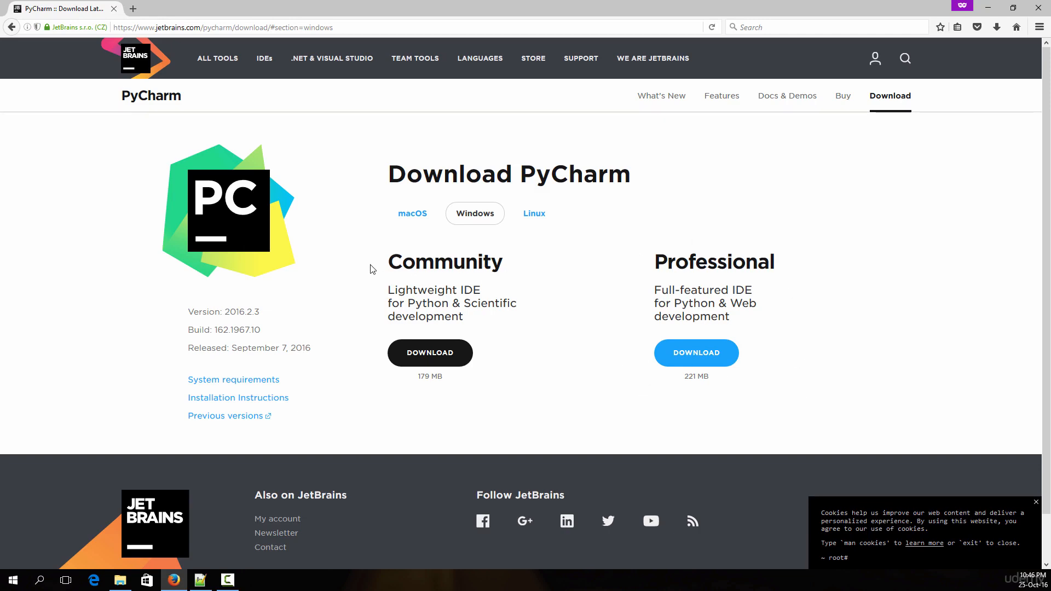
drag(372, 268, 509, 272)
click(511, 272)
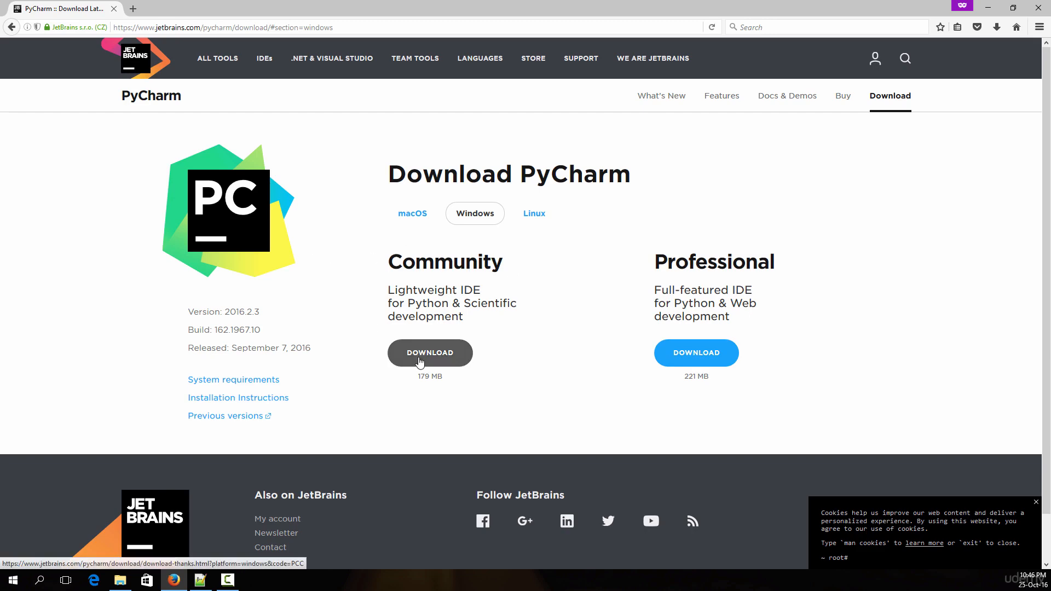
click(440, 354)
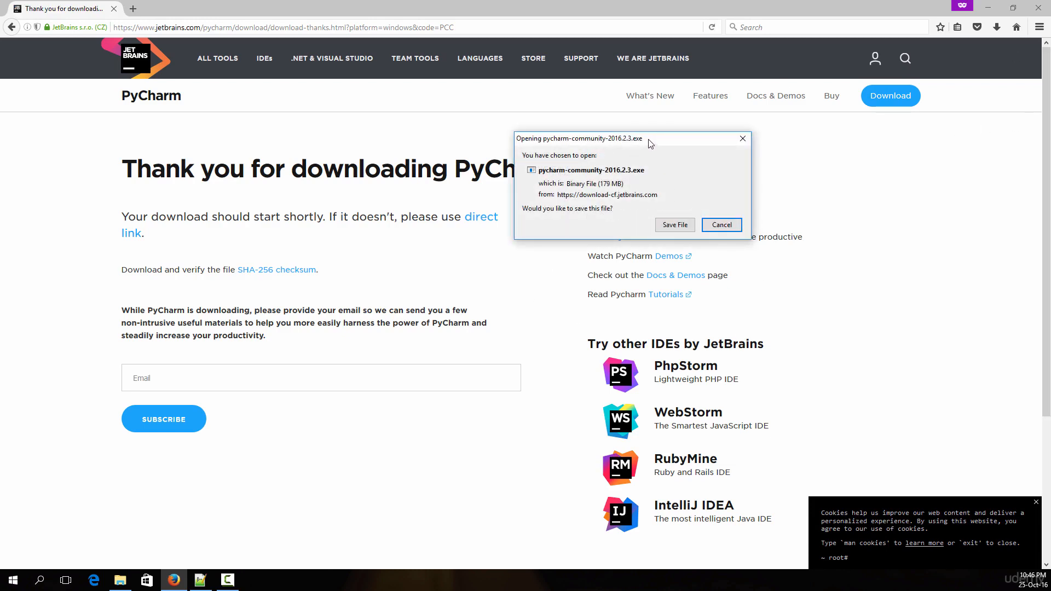
drag(644, 145, 555, 166)
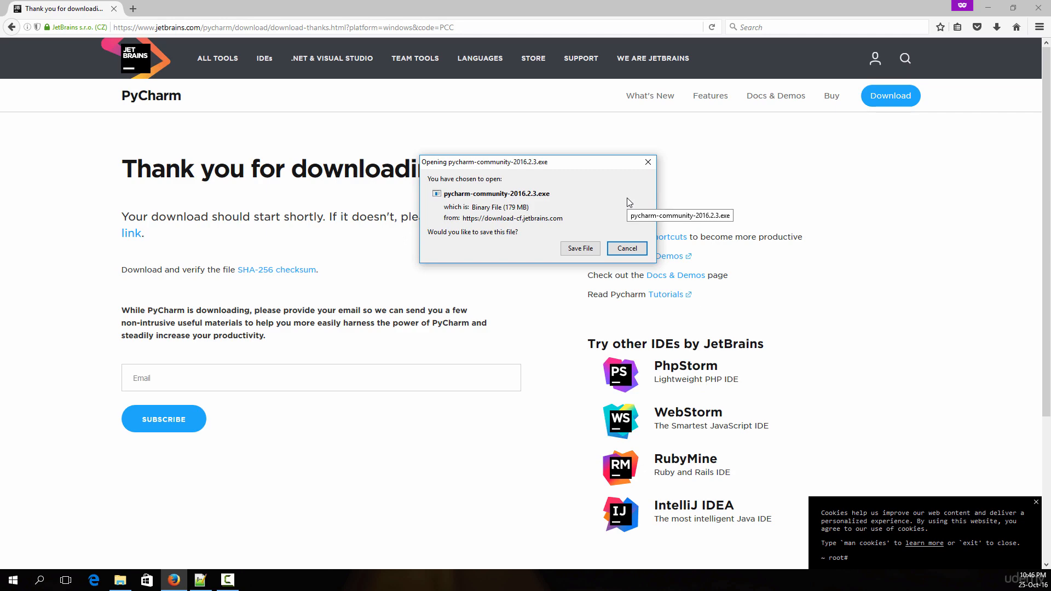
drag(572, 163, 499, 207)
click(554, 292)
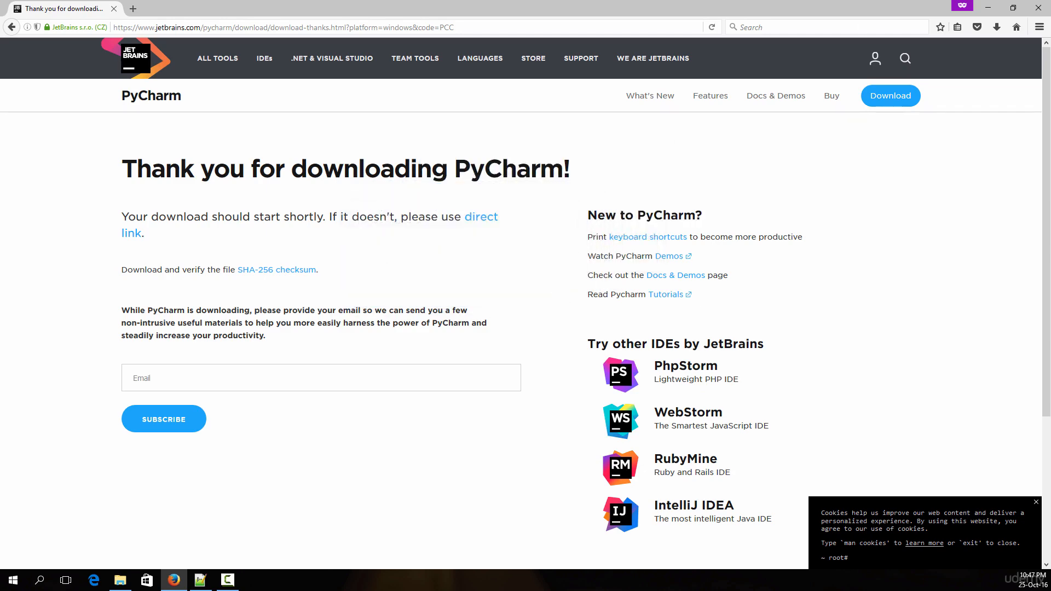
Close the browser, search Windows for pycharm and launch JetBrains PyCharm Community Edition 2016.1.4
click(1023, 7)
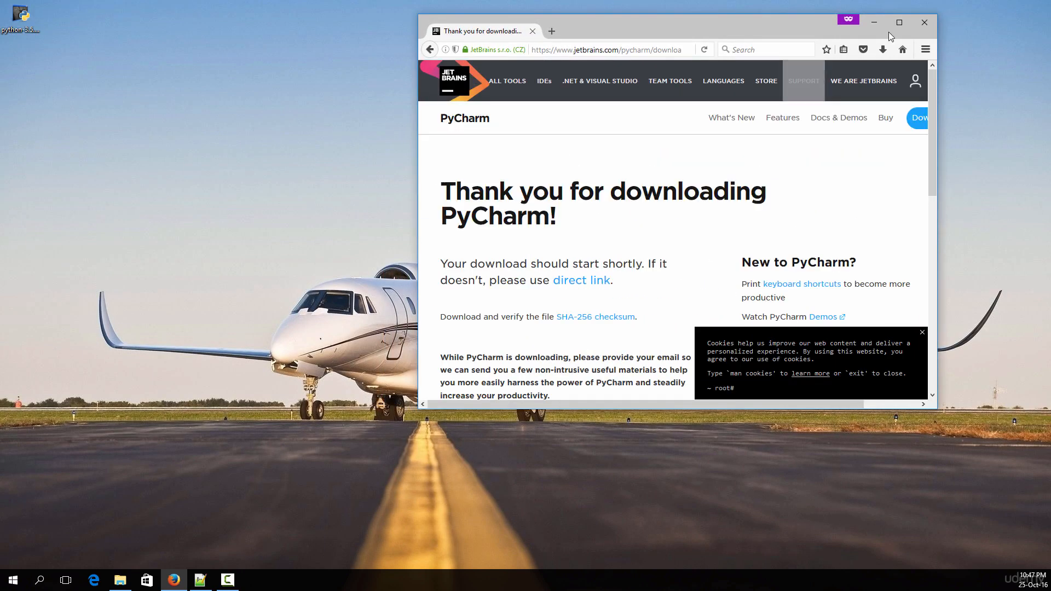
click(917, 30)
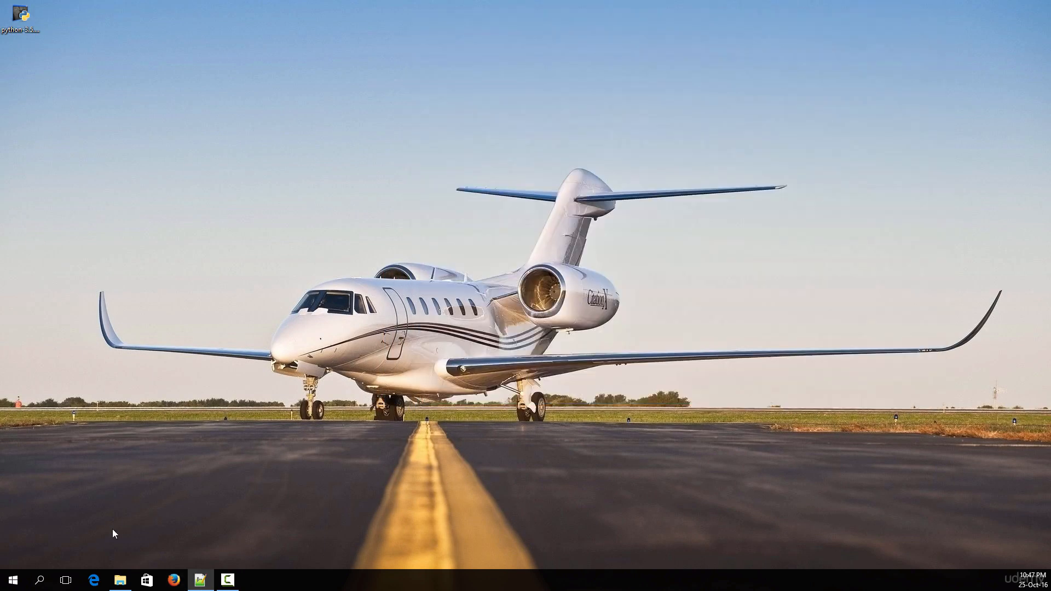
click(36, 583)
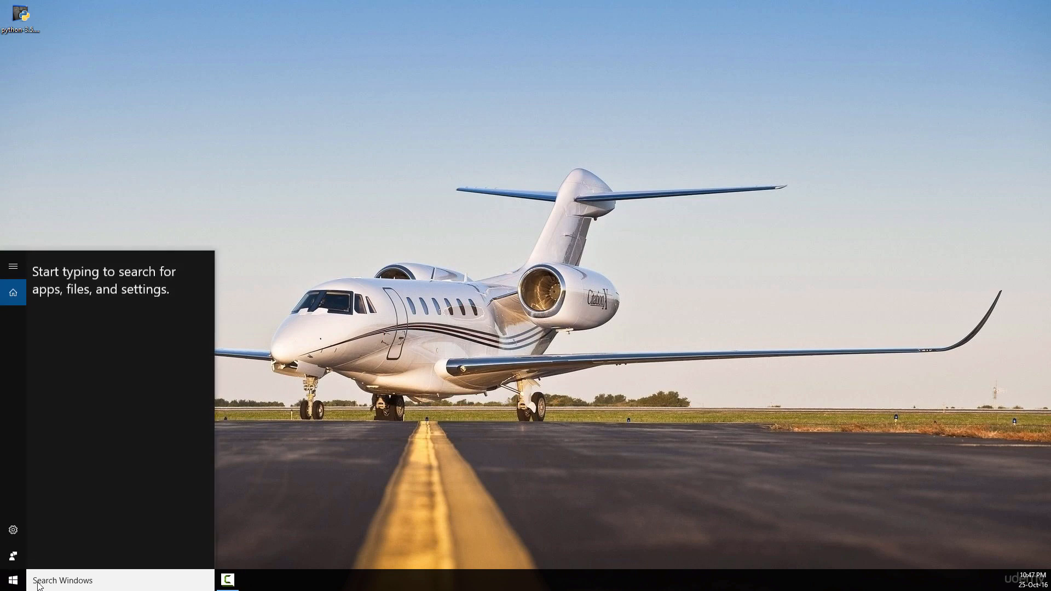
text(pycharm)
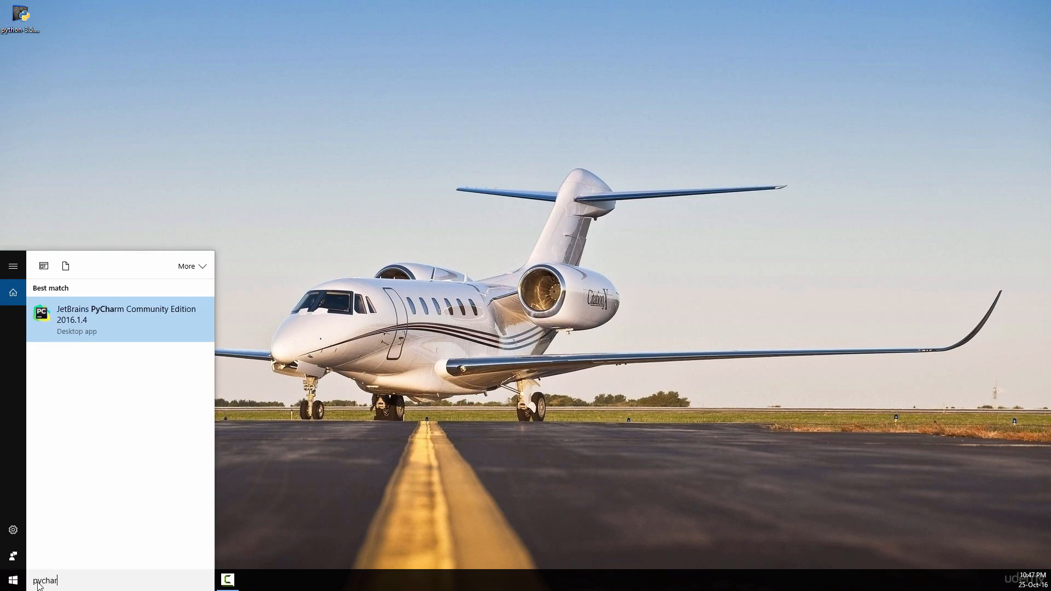
click(148, 319)
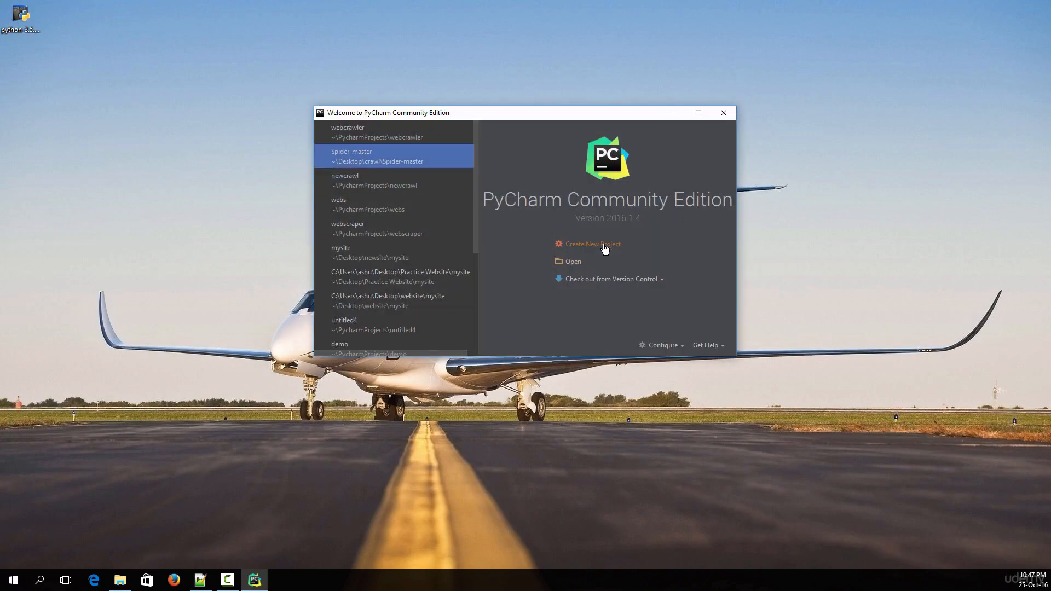
Create a new Pure Python project named firstproject in the PycharmProjects folder with the Python 3.5.2 interpreter
click(605, 250)
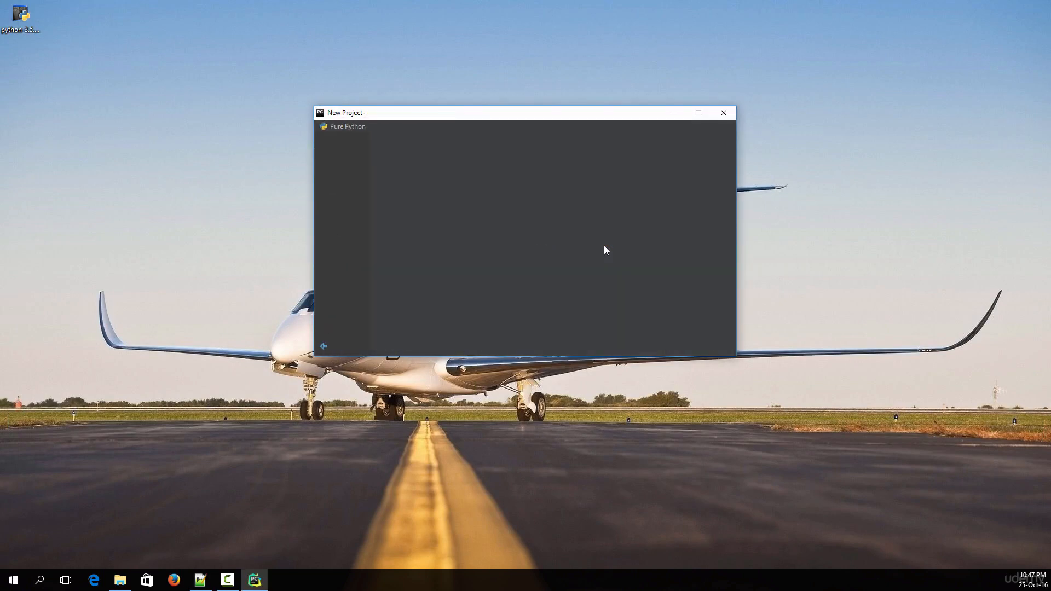
double_click(531, 132)
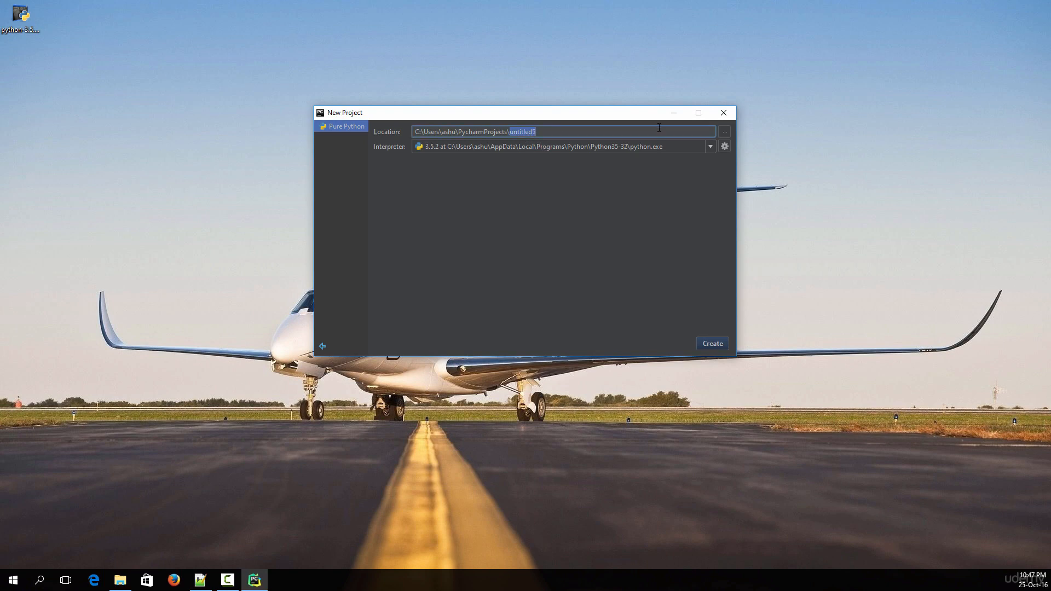
text(firstproject)
key(Tab)
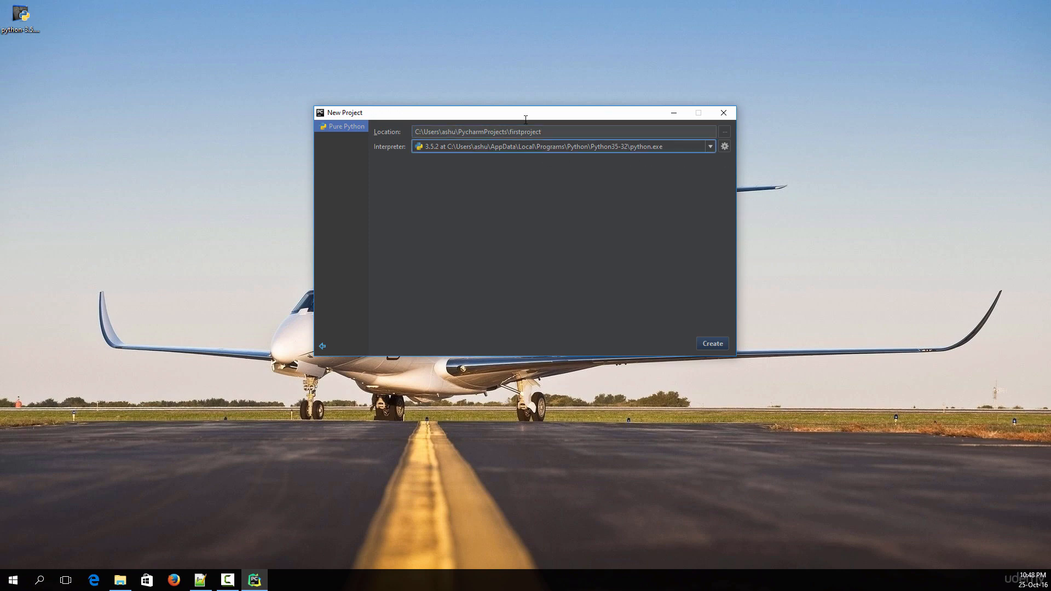
click(721, 346)
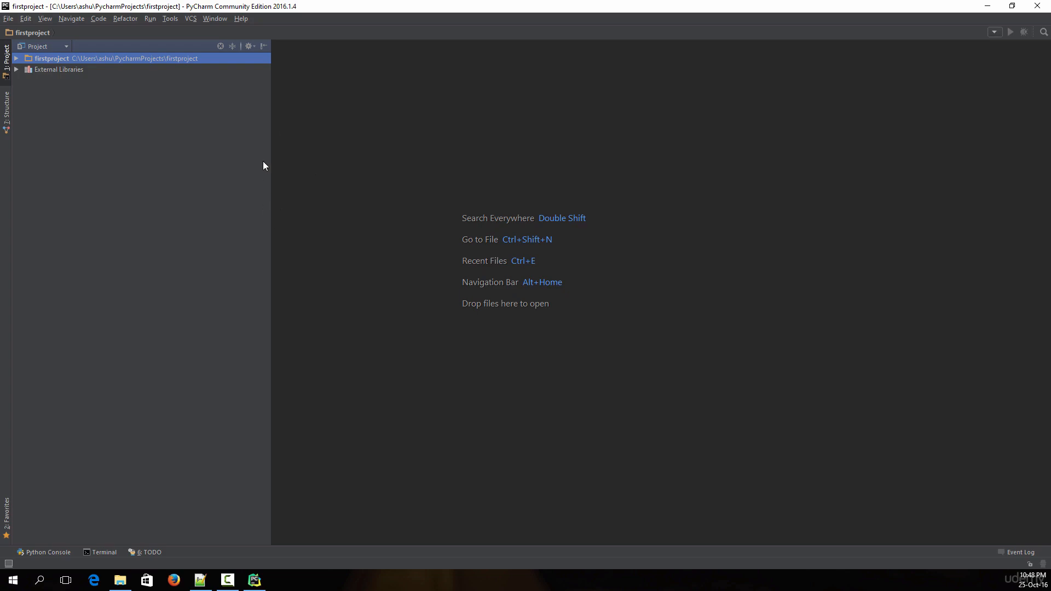
Open the project's settings, search them for console and show the Python Console page
click(7, 19)
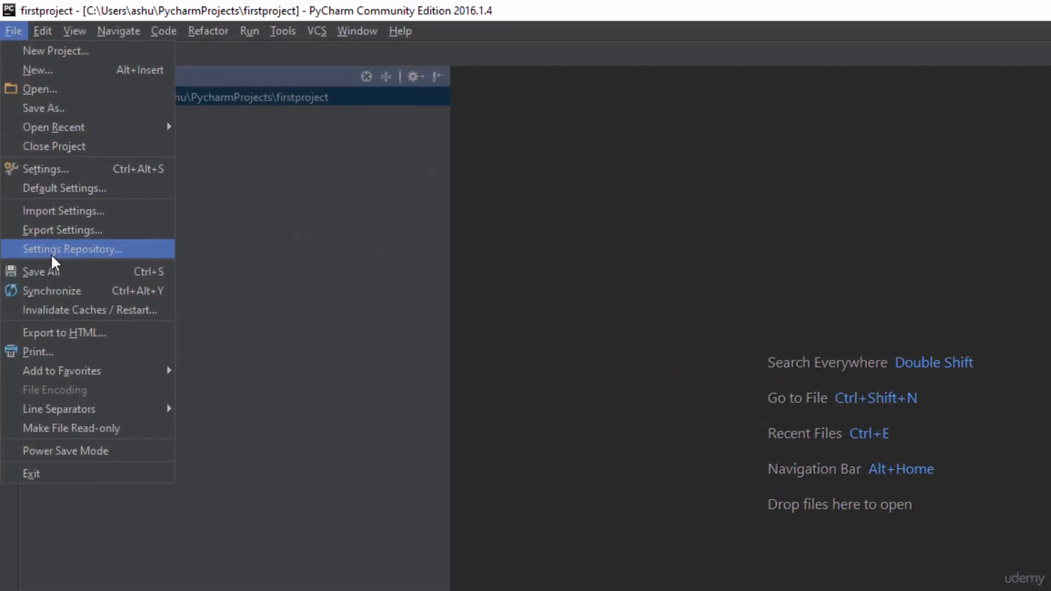
click(65, 180)
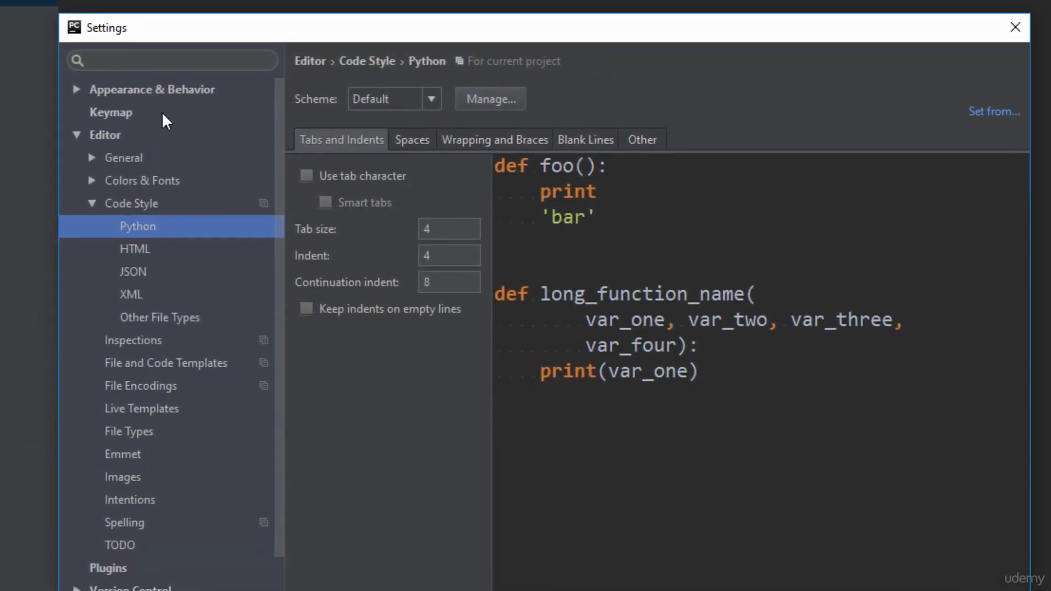
click(159, 59)
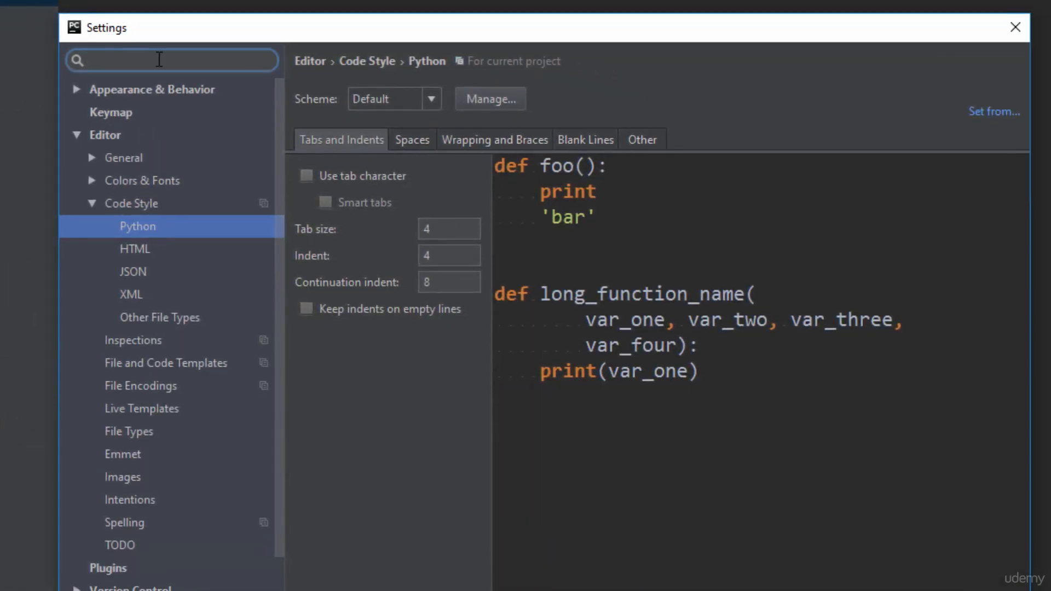
text(console)
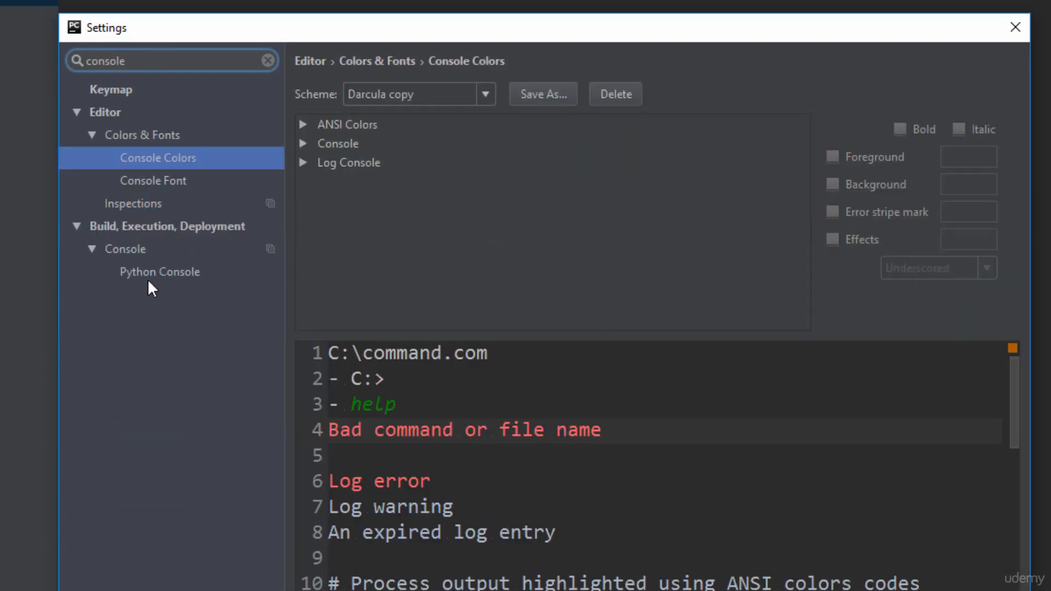
click(151, 273)
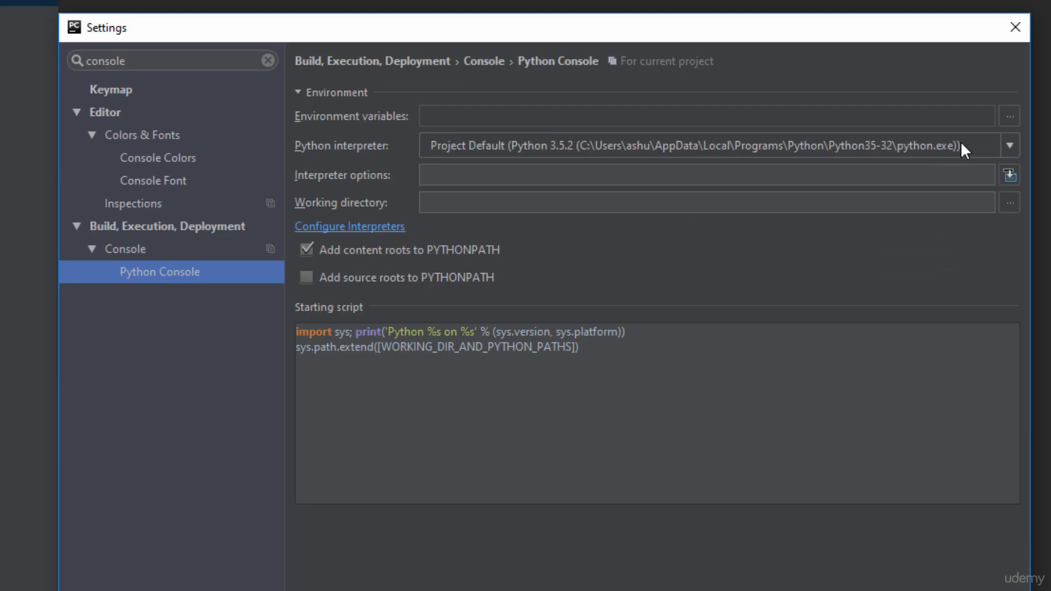
Check the Python interpreter choices for the Python Console, keeping Project Default (Python 3.5.2)
click(546, 144)
click(546, 143)
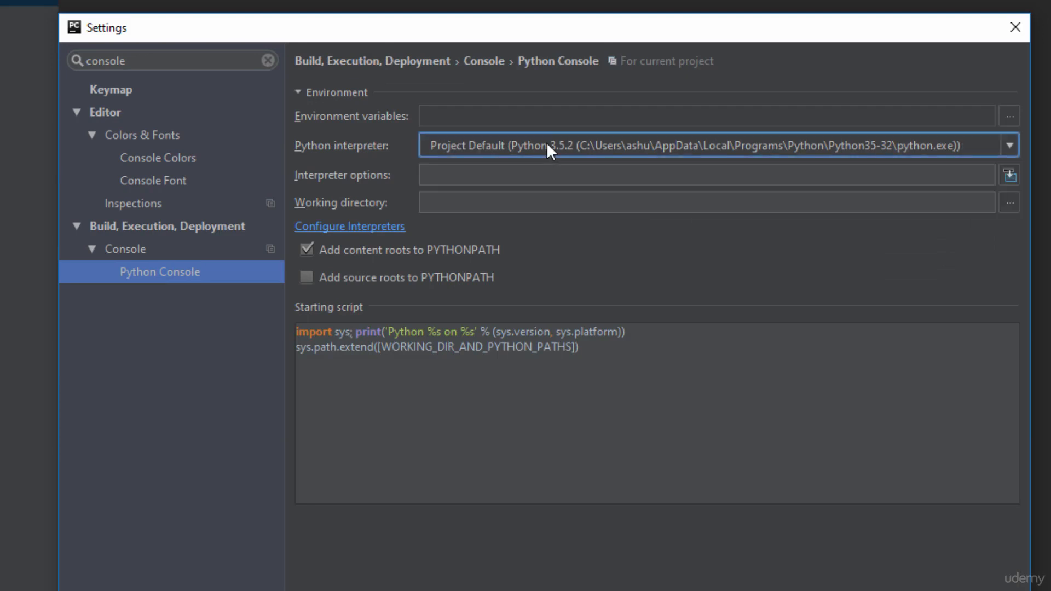
click(868, 145)
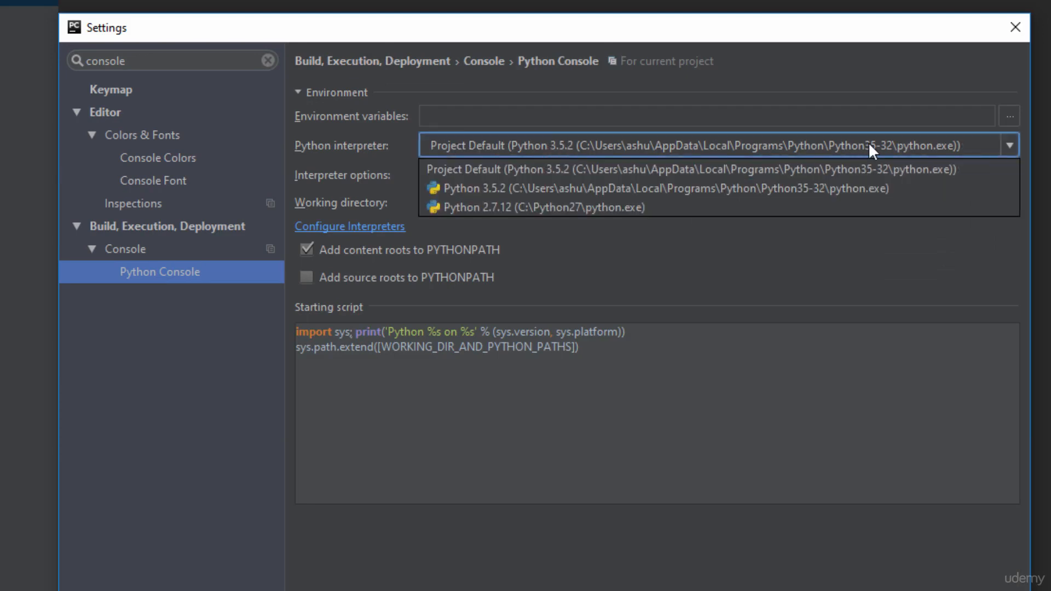
click(868, 145)
click(870, 148)
click(869, 145)
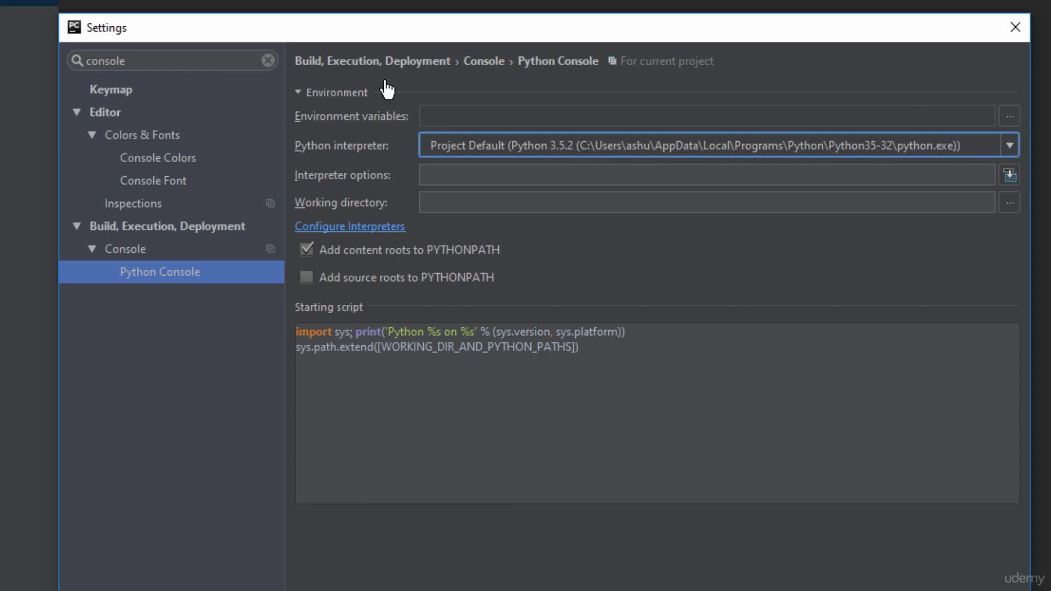
Search the settings for project interpreter and select Python 3.5.2 as the interpreter for firstproject
double_click(167, 65)
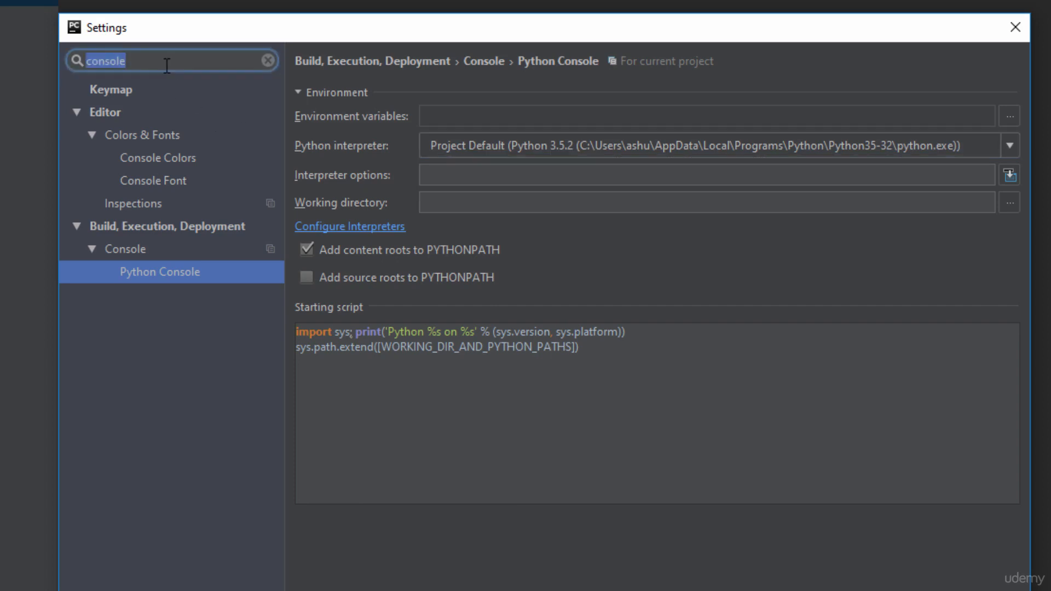
text(project )
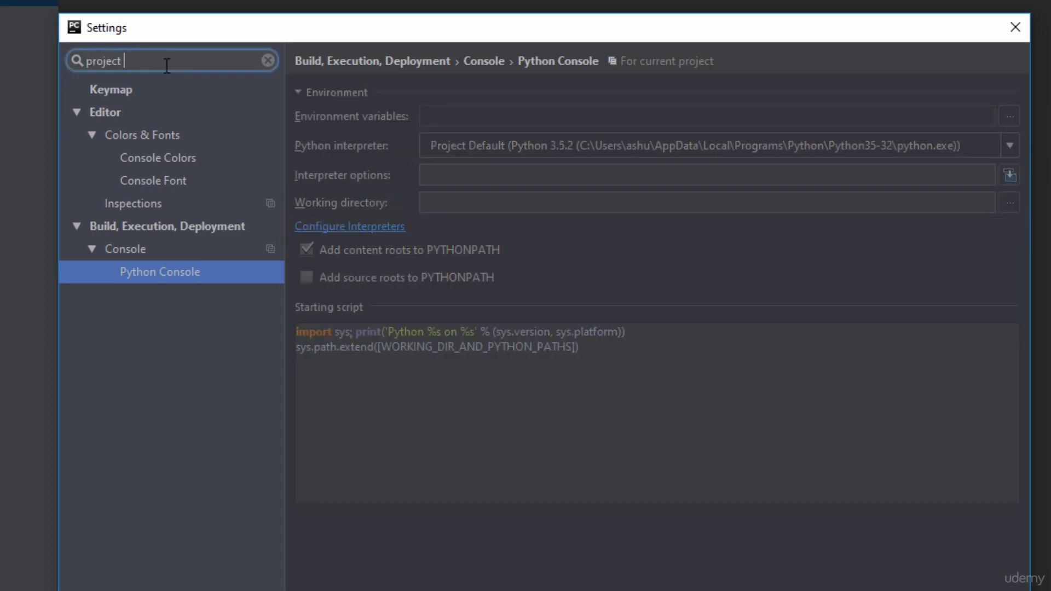
text(interpreter)
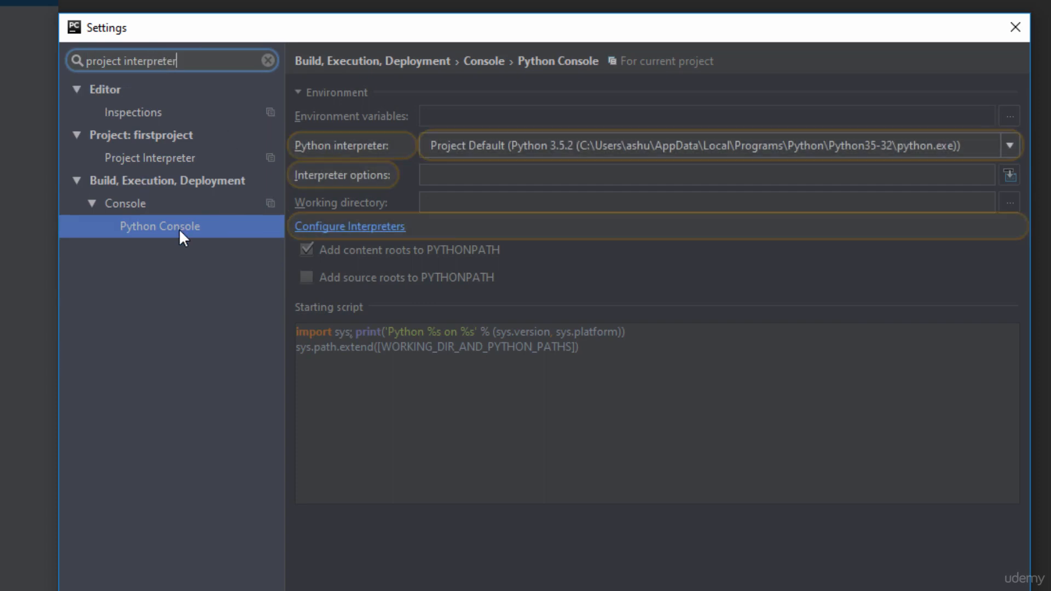
click(159, 158)
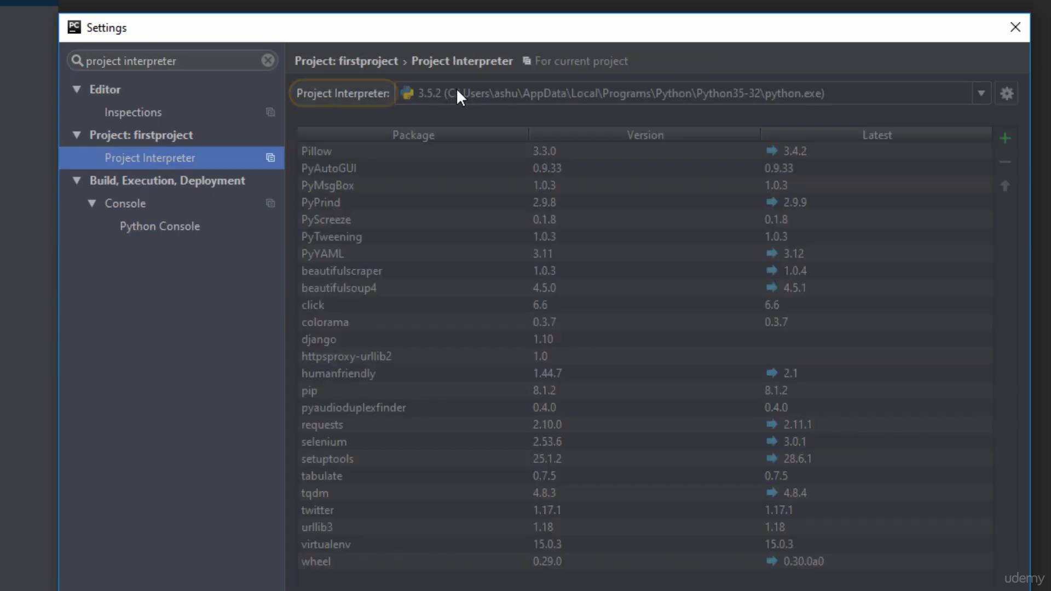
click(892, 94)
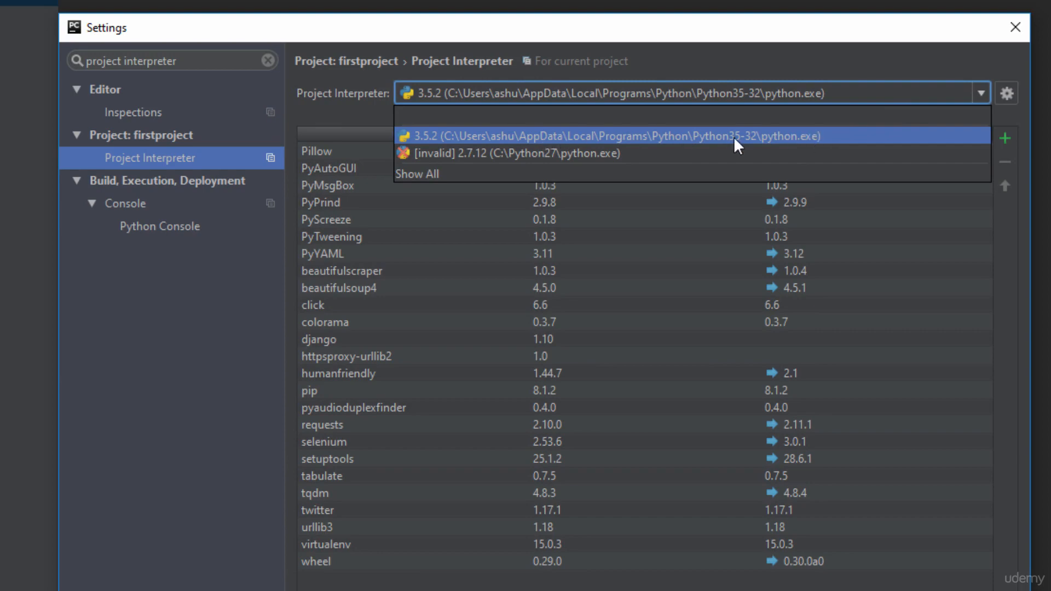
click(756, 137)
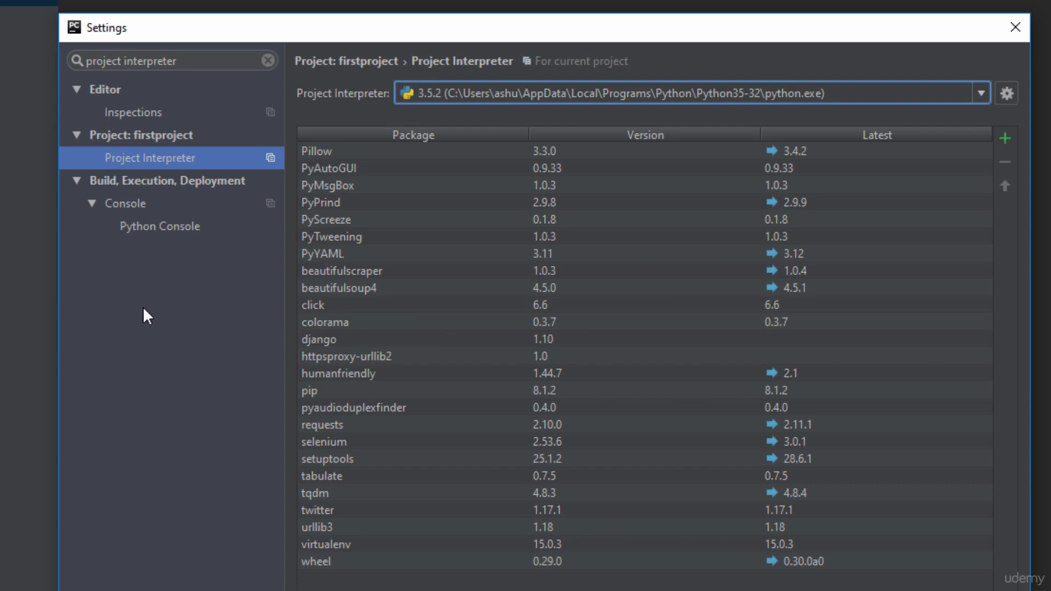
mouse_move(352, 313)
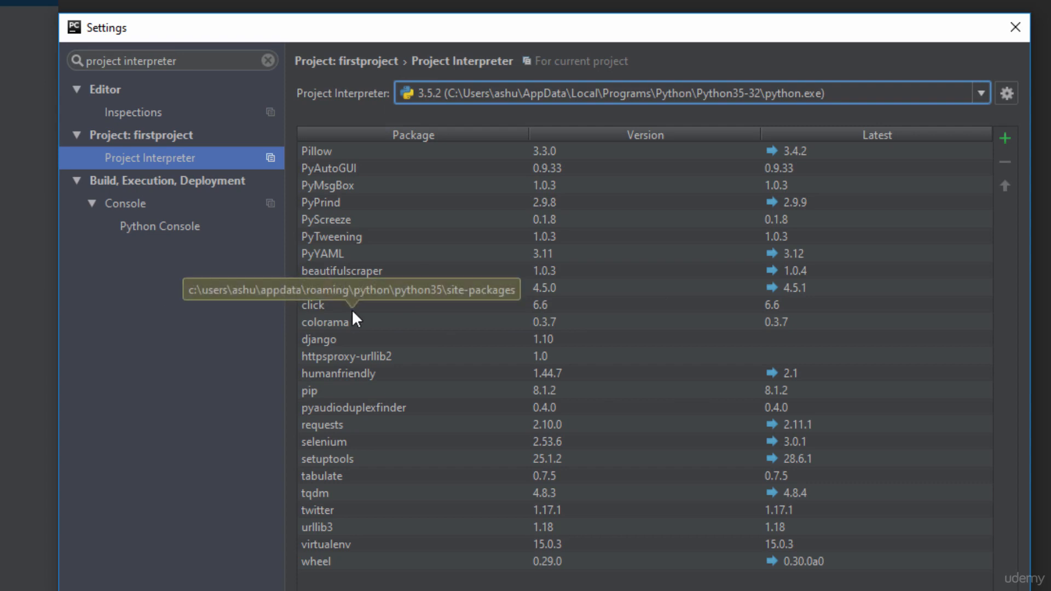